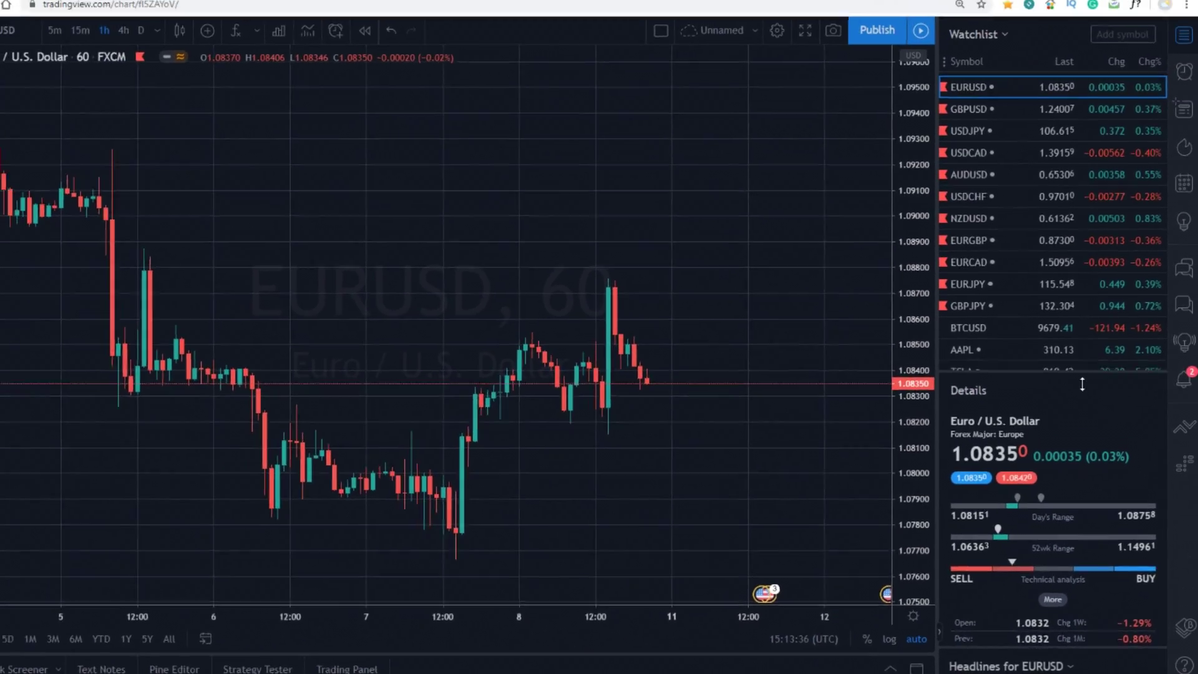
Enlarge the watchlist panel until every symbol down to BTCUSD, including TSLA and GOLD, shows.
{"action": "left_click_drag", "start_coordinate": [1082, 385], "coordinate": [1080, 444]}
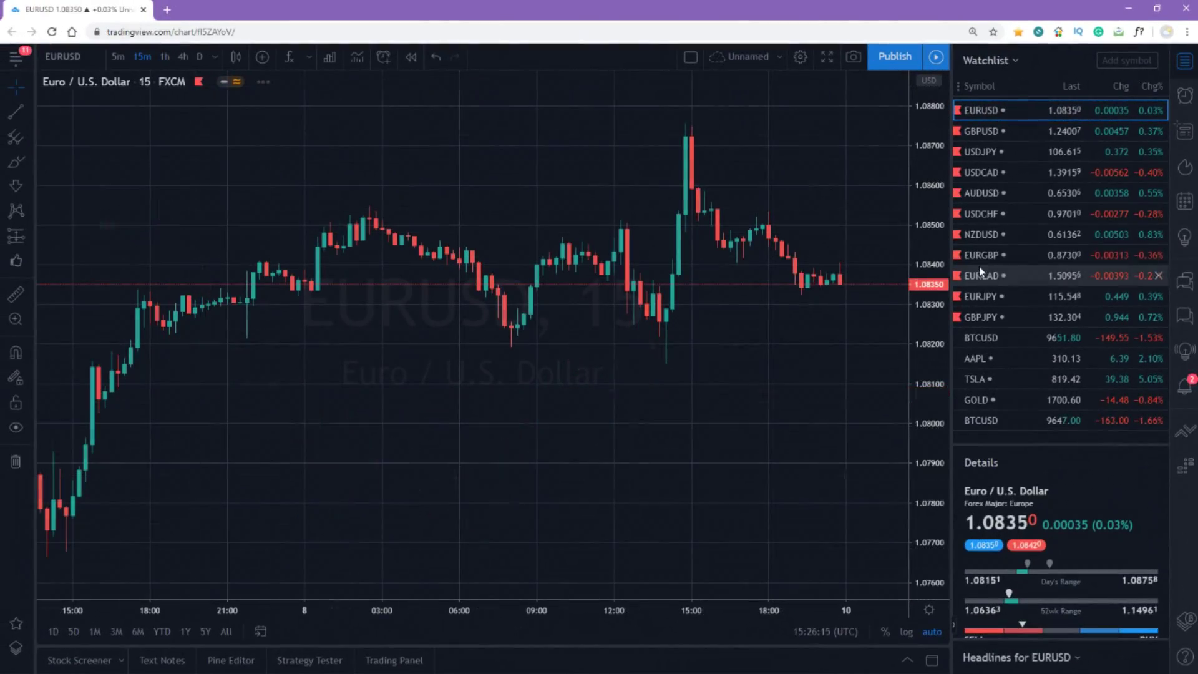
Switch the chart to EURGBP and place an Arrow Down marker above the 15:00 candle high.
{"action": "left_click", "coordinate": [981, 261]}
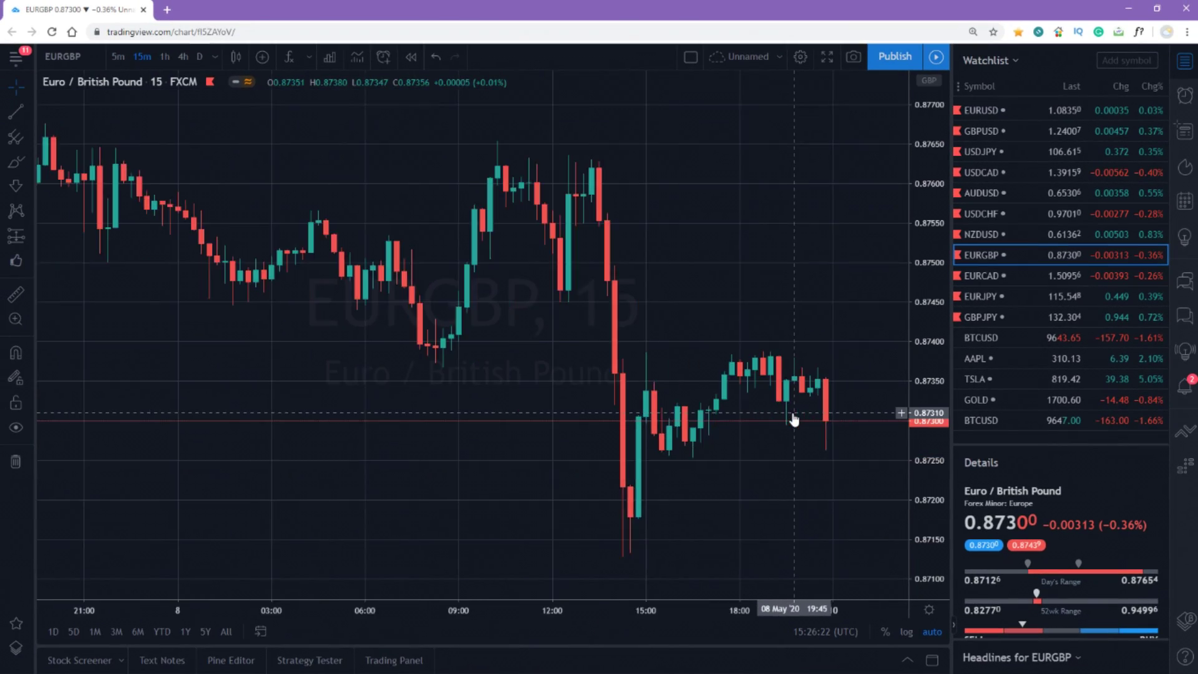
{"action": "scroll", "coordinate": [677, 327], "scroll_direction": "up", "scroll_amount": 3}
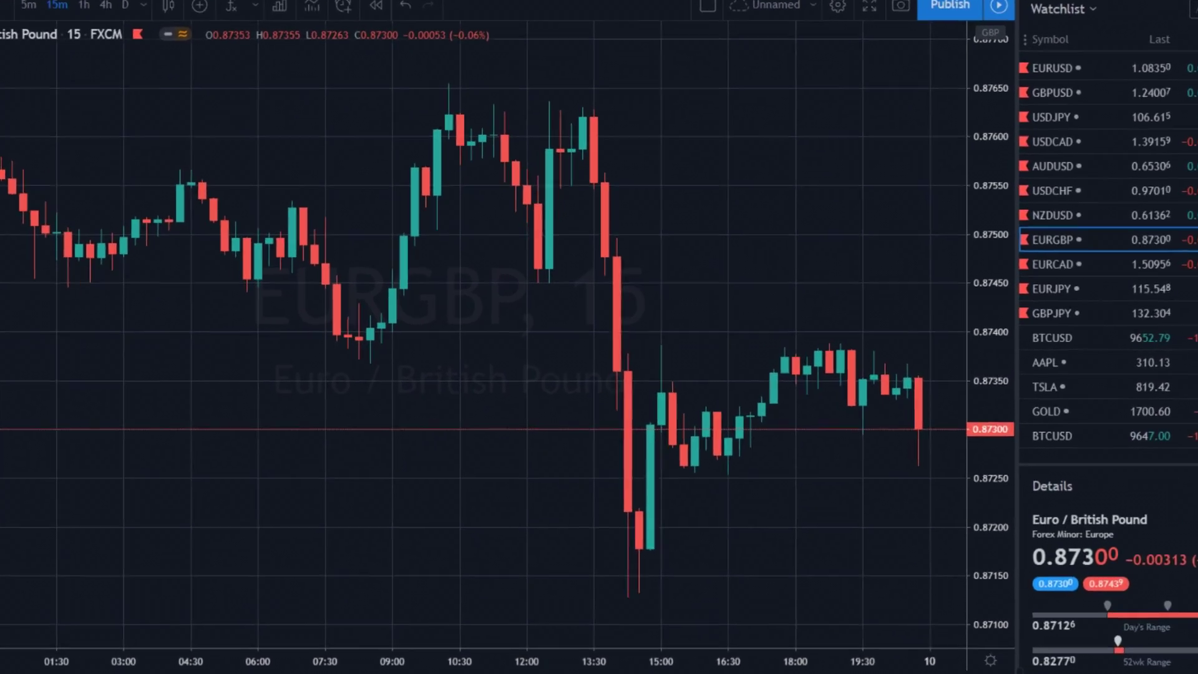
{"action": "left_click", "coordinate": [706, 335]}
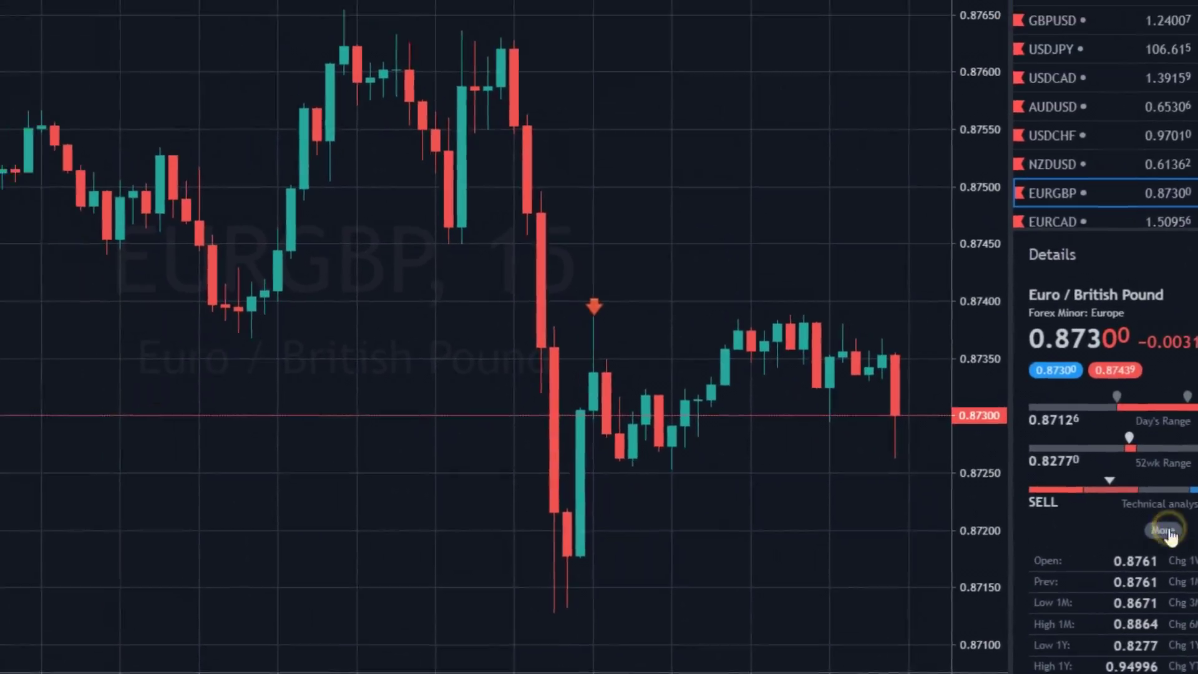
{"action": "left_click", "coordinate": [1006, 471]}
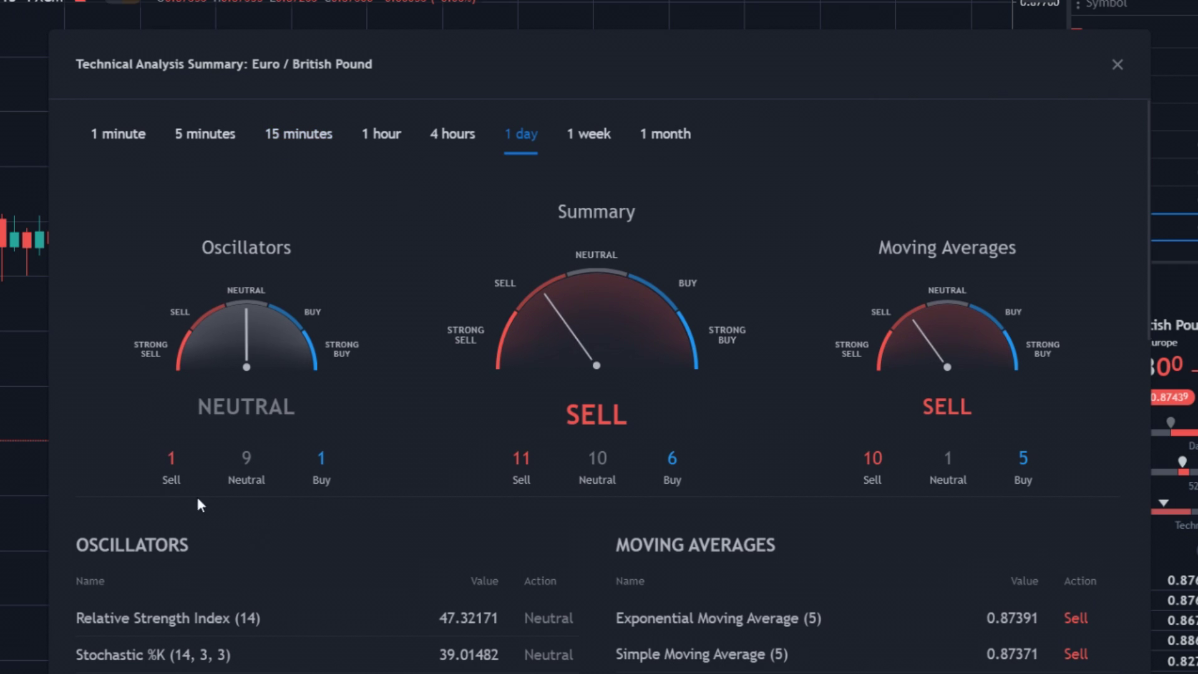
Compare EURGBP technical ratings on the 15-minute, 1-hour, 5-minute and 1-minute tabs.
{"action": "scroll", "coordinate": [704, 447], "scroll_direction": "down", "scroll_amount": 8}
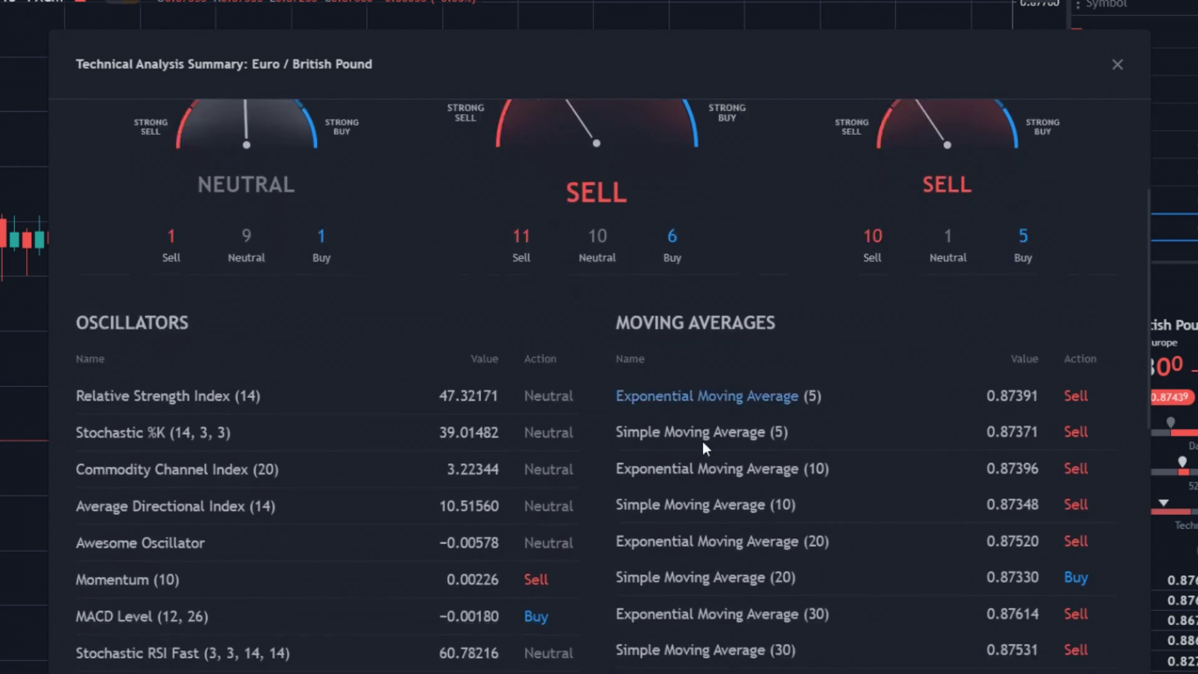
{"action": "scroll", "coordinate": [813, 433], "scroll_direction": "up", "scroll_amount": 8}
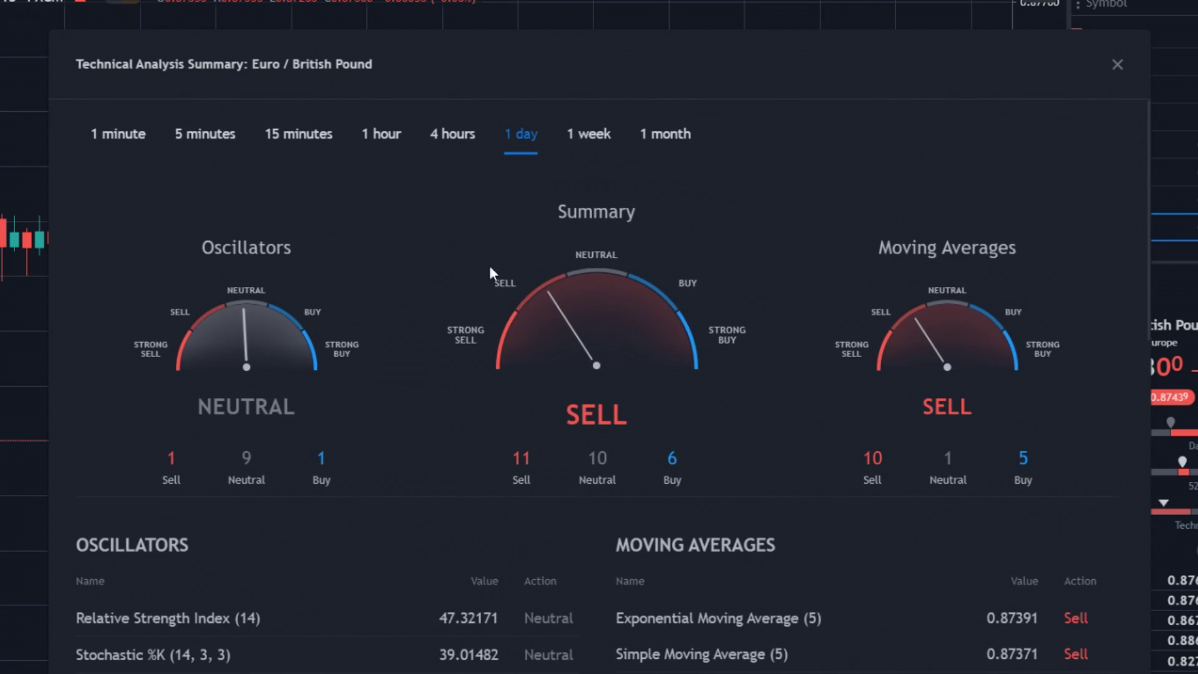
{"action": "left_click", "coordinate": [297, 135]}
{"action": "left_click", "coordinate": [387, 138]}
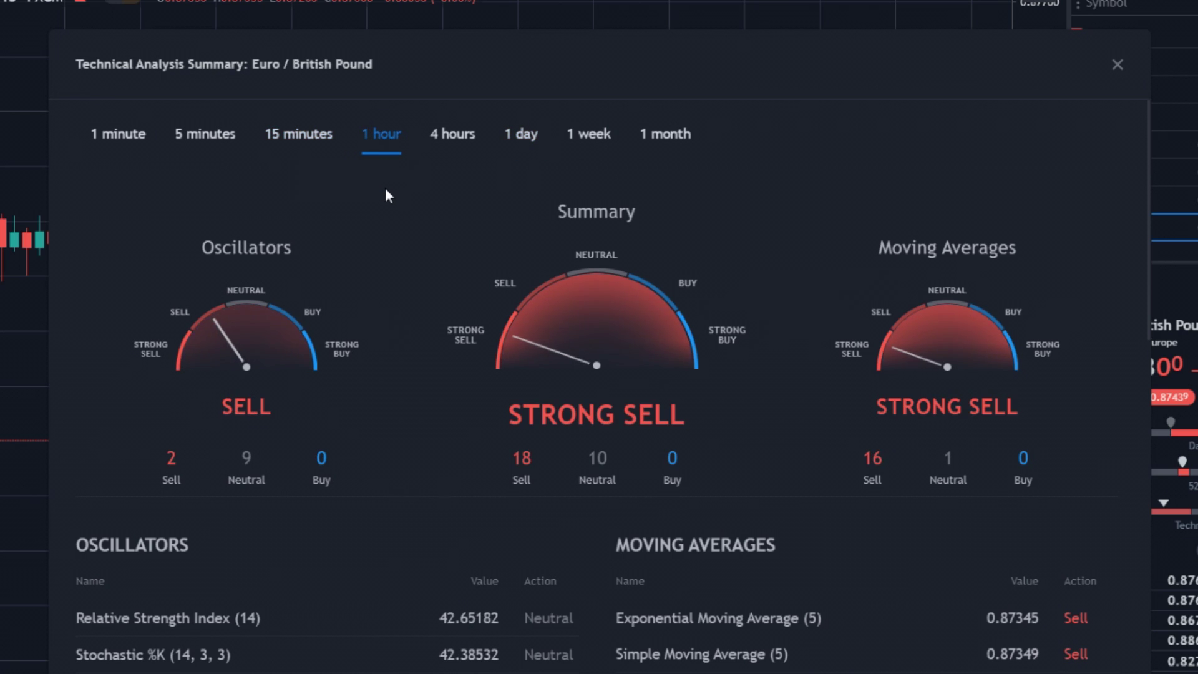
{"action": "left_click", "coordinate": [186, 133]}
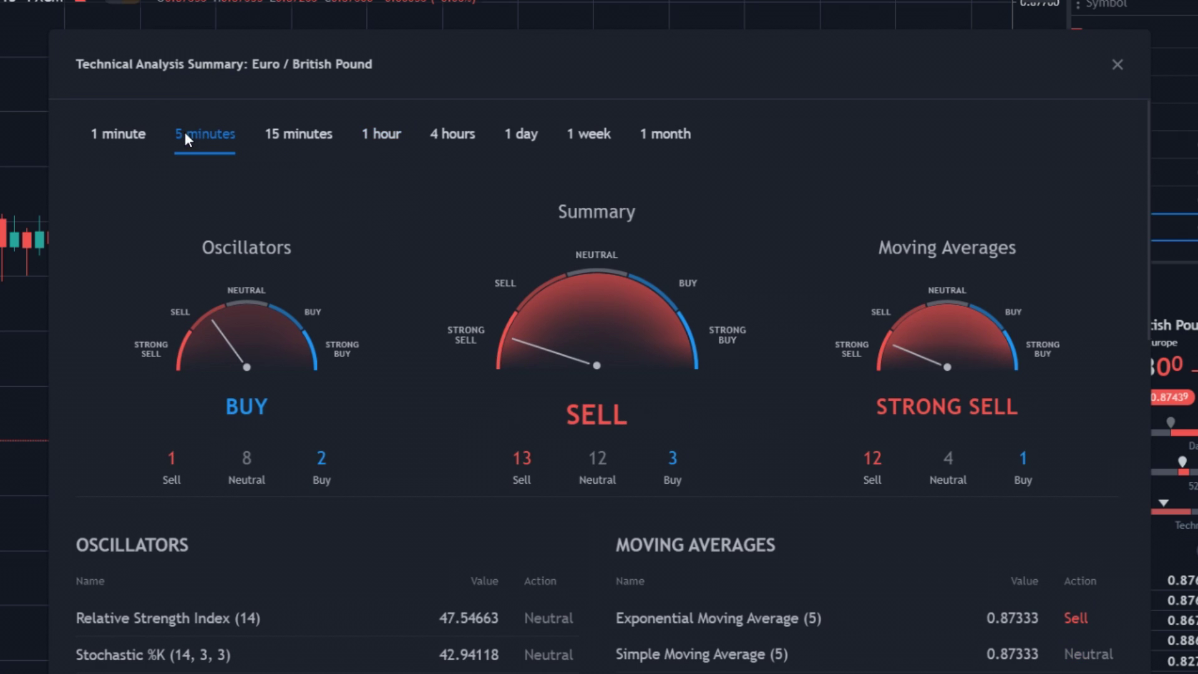
{"action": "left_click", "coordinate": [125, 134]}
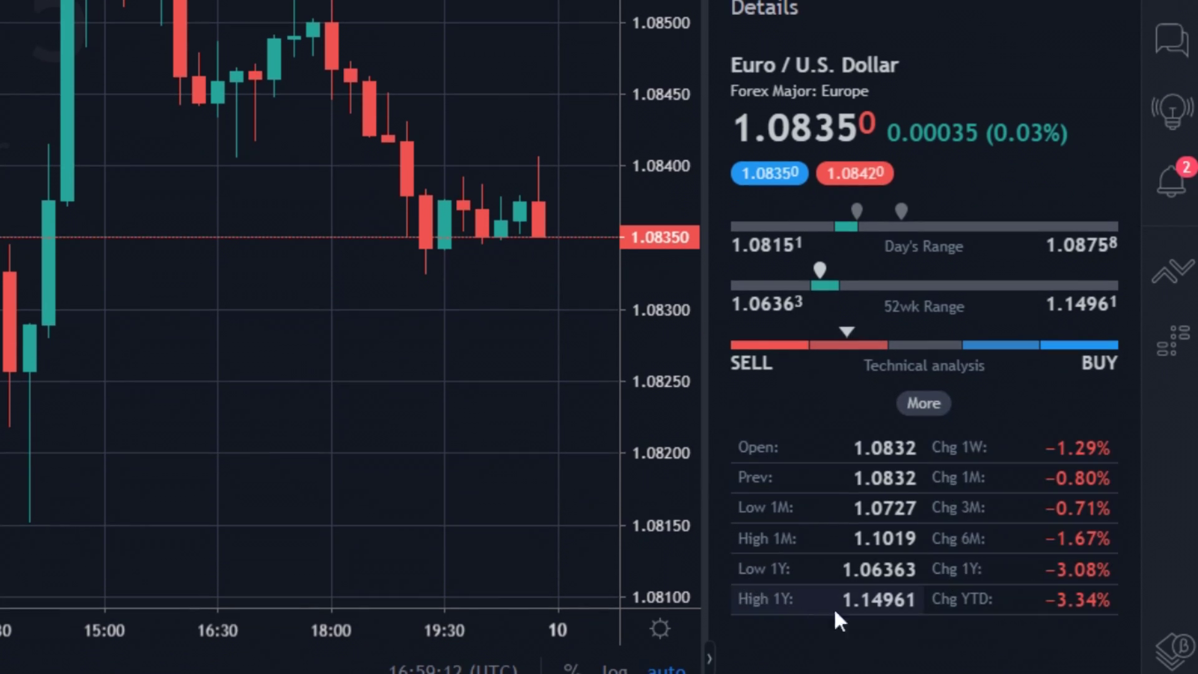
Draw horizontal lines on the EURUSD chart at 1.08320 and near 1.08542.
{"action": "left_click", "coordinate": [804, 508]}
{"action": "left_click", "coordinate": [804, 535]}
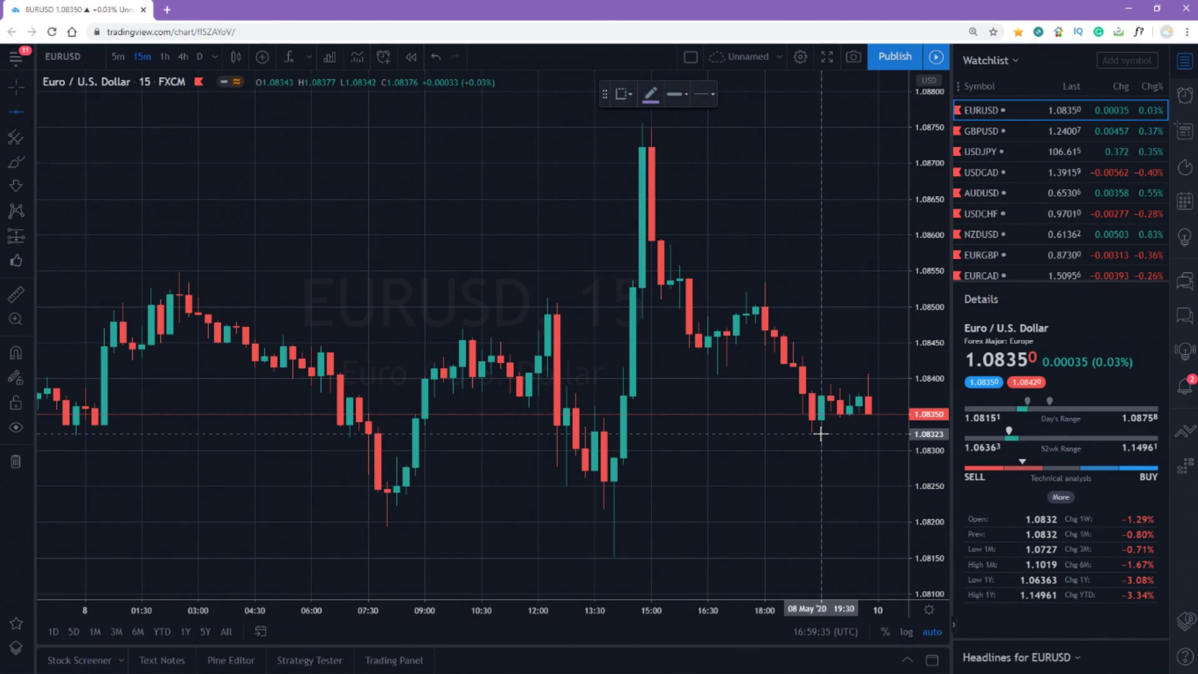
{"action": "left_click", "coordinate": [863, 435]}
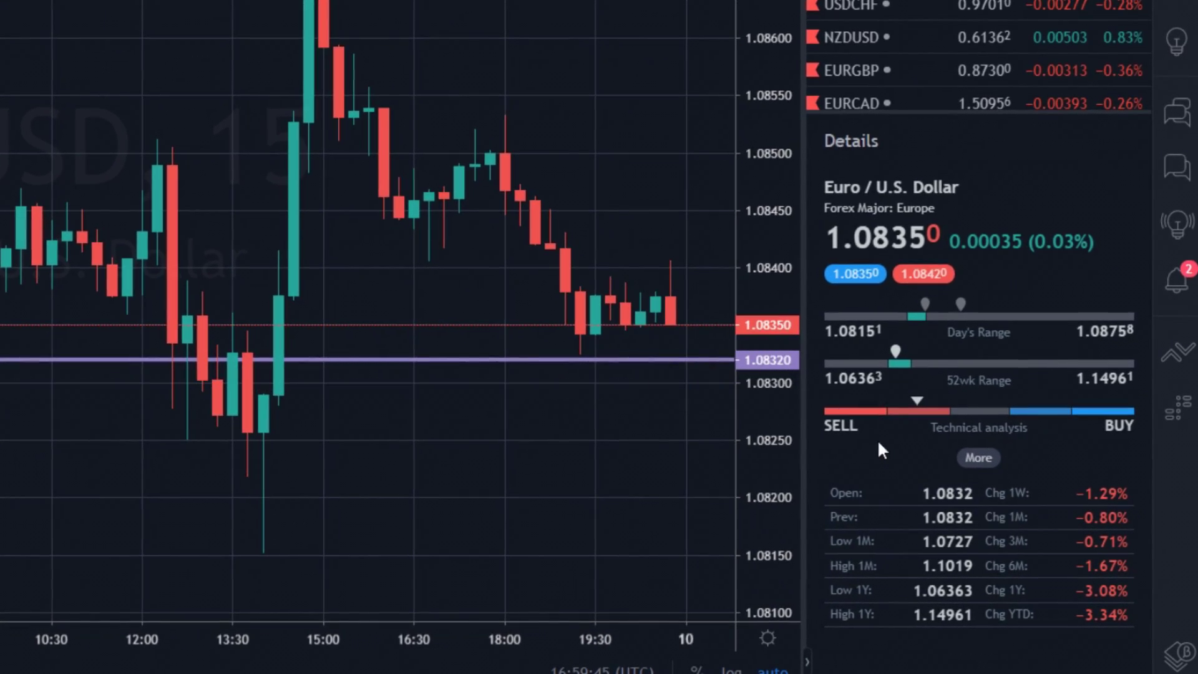
{"action": "left_click", "coordinate": [567, 102]}
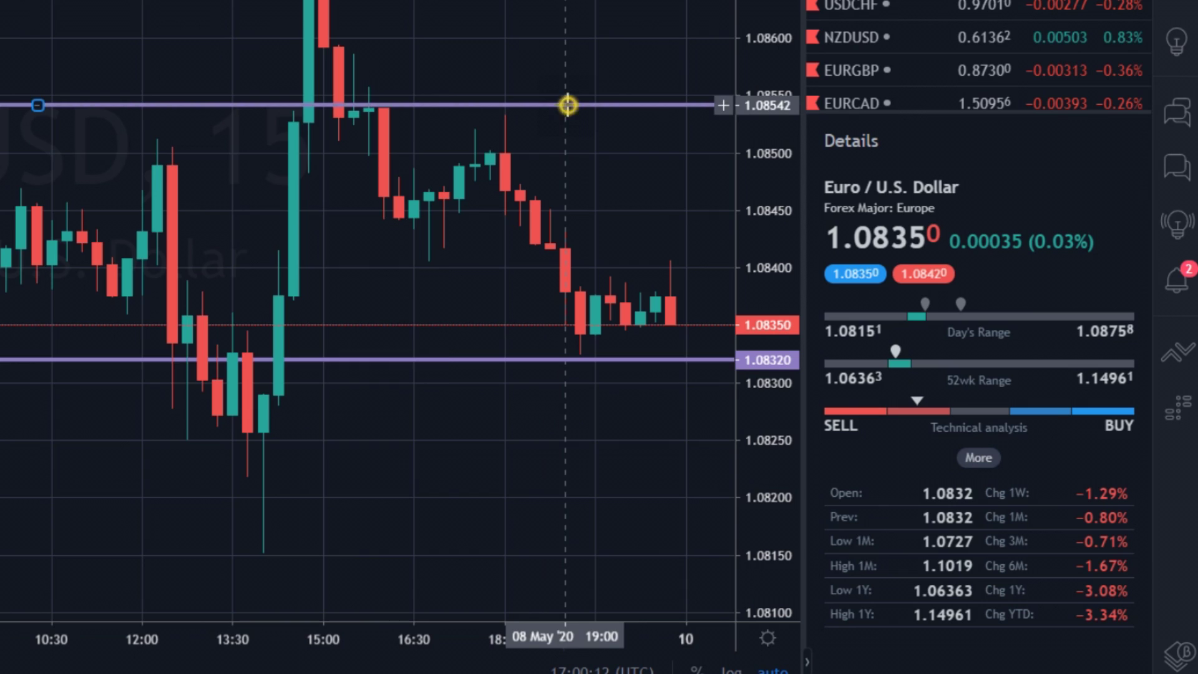
Set the new line to price 1.0727 in pink, then show EURUSD on the 1h interval.
{"action": "double_click", "coordinate": [567, 101]}
{"action": "left_click", "coordinate": [412, 97]}
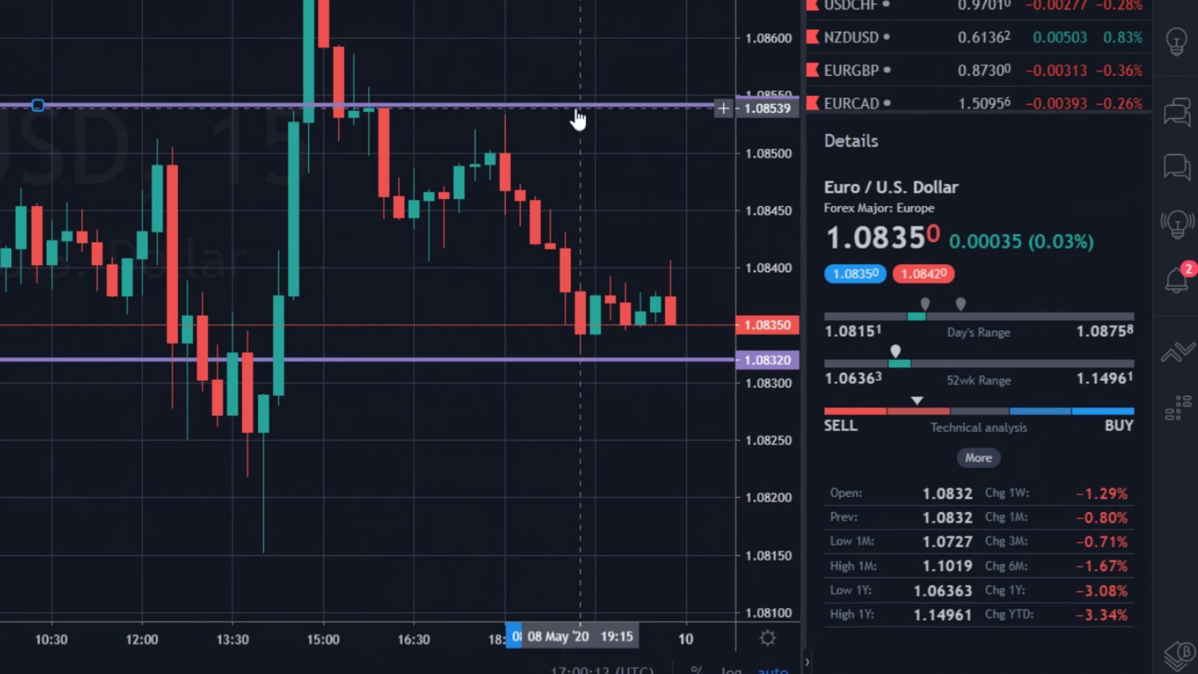
{"action": "double_click", "coordinate": [579, 105]}
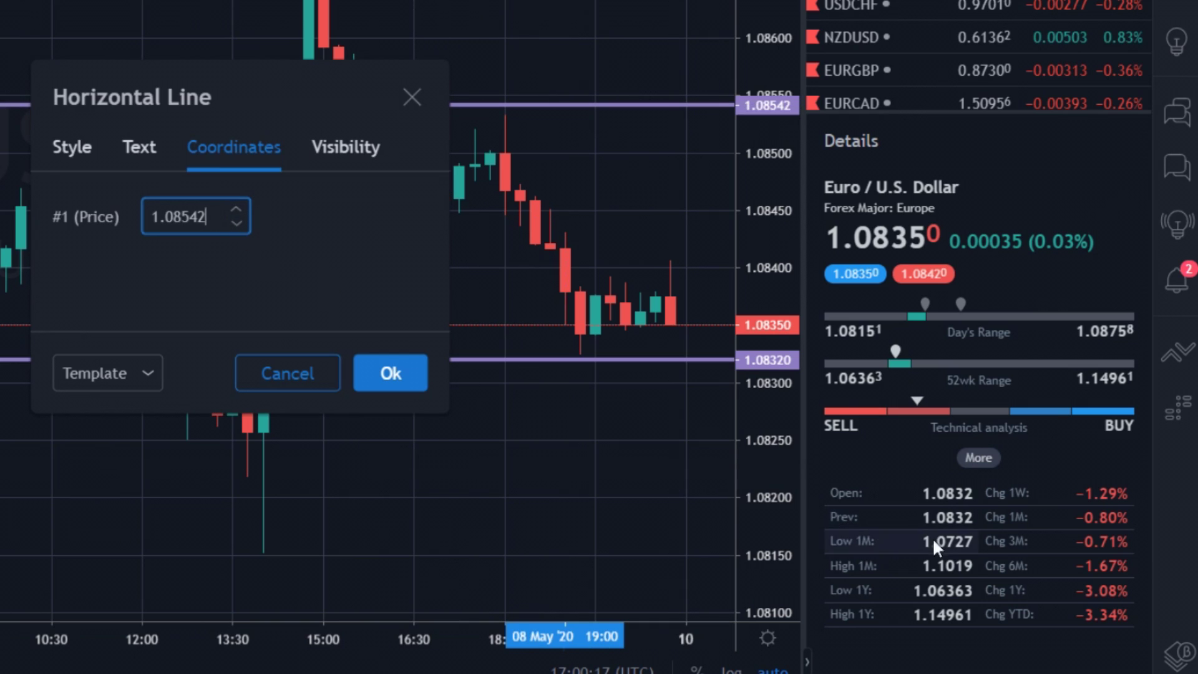
{"action": "double_click", "coordinate": [187, 217]}
{"action": "type", "text": "1.0727"}
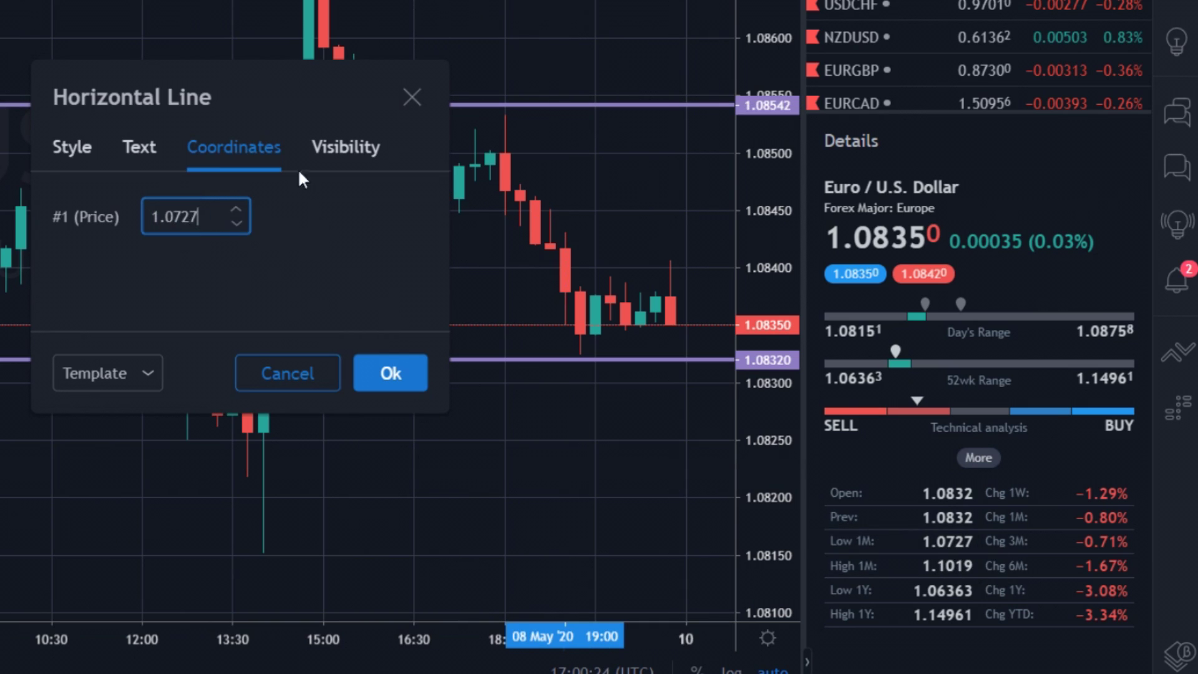
{"action": "left_click", "coordinate": [71, 147]}
{"action": "left_click", "coordinate": [124, 216]}
{"action": "left_click", "coordinate": [362, 374]}
{"action": "left_click", "coordinate": [390, 379]}
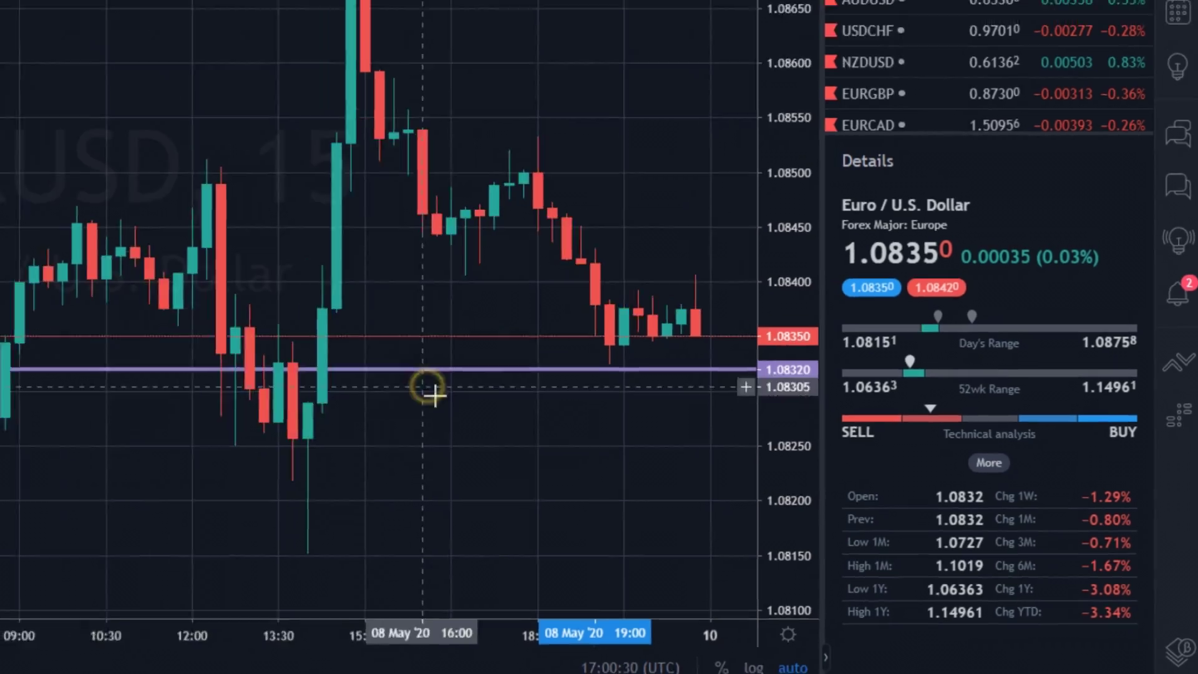
{"action": "left_click", "coordinate": [166, 53]}
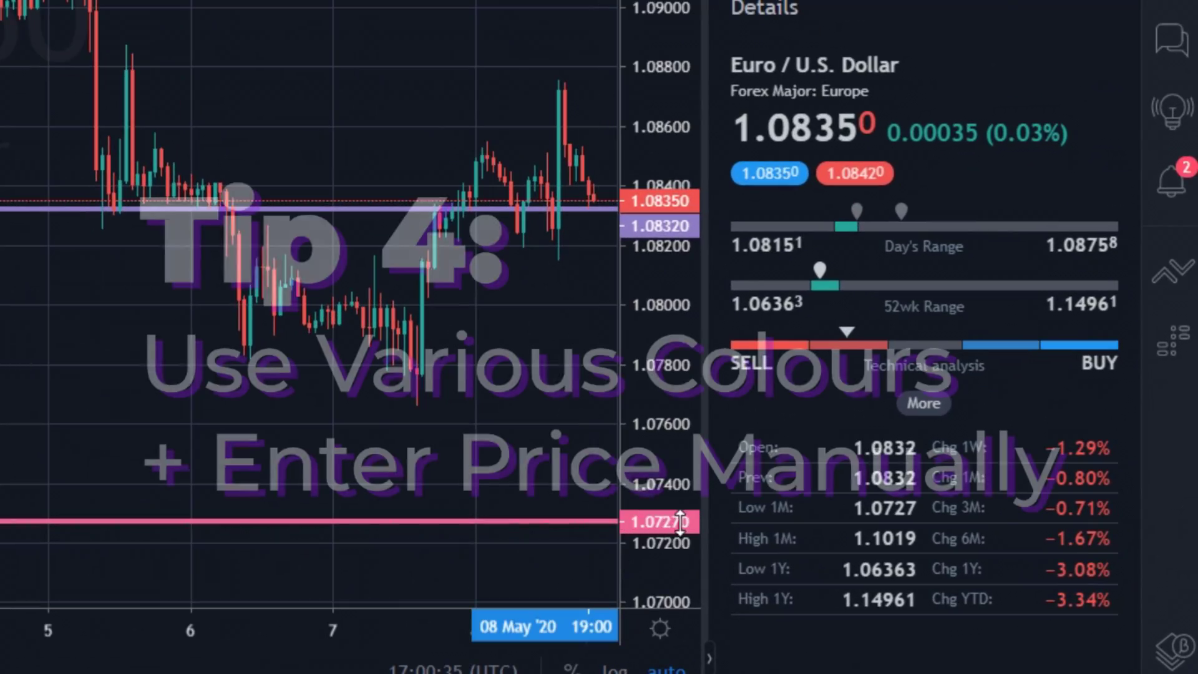
{"action": "scroll", "coordinate": [549, 431], "scroll_direction": "up", "scroll_amount": 2}
{"action": "scroll", "coordinate": [566, 445], "scroll_direction": "down", "scroll_amount": 3}
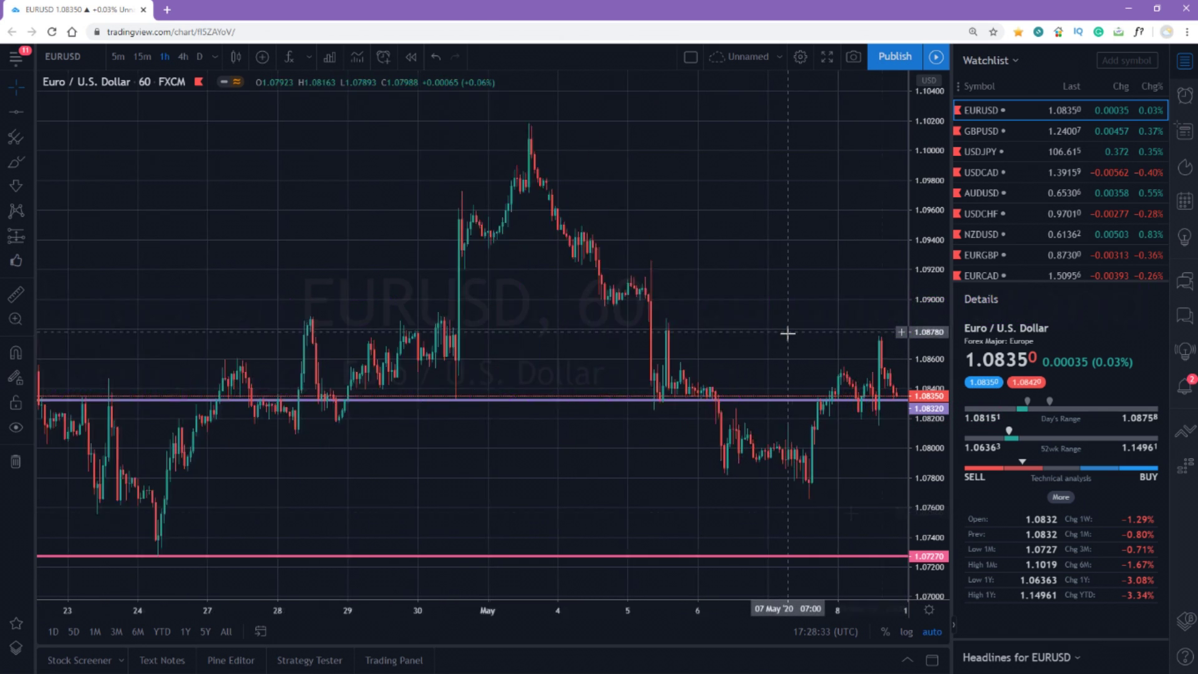
Draw a horizontal line above the current hourly price and set it to 1.08700.
{"action": "scroll", "coordinate": [787, 335], "scroll_direction": "up", "scroll_amount": 8}
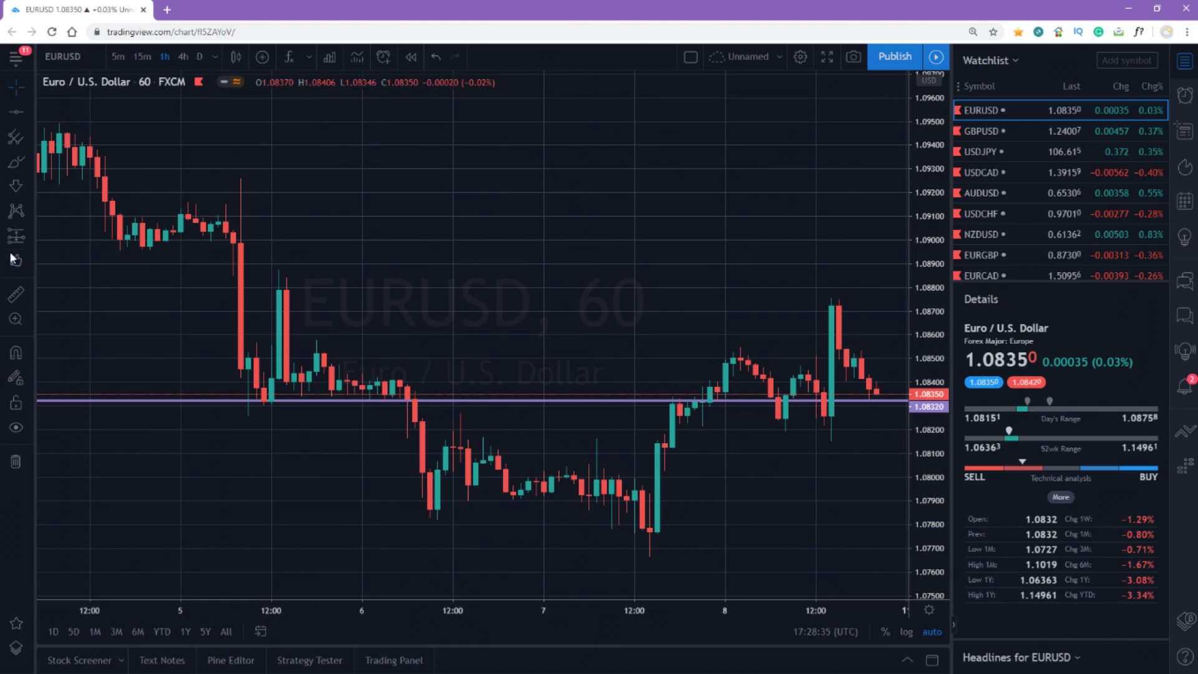
{"action": "left_click", "coordinate": [15, 111]}
{"action": "left_click", "coordinate": [471, 334]}
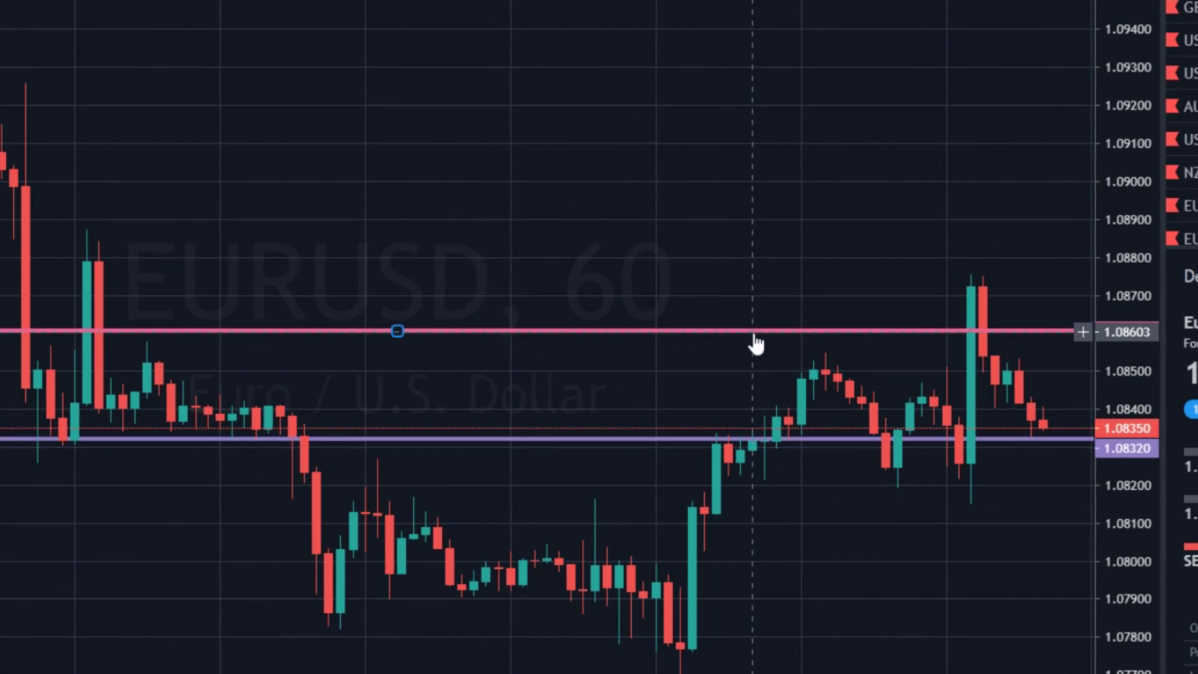
{"action": "double_click", "coordinate": [754, 332]}
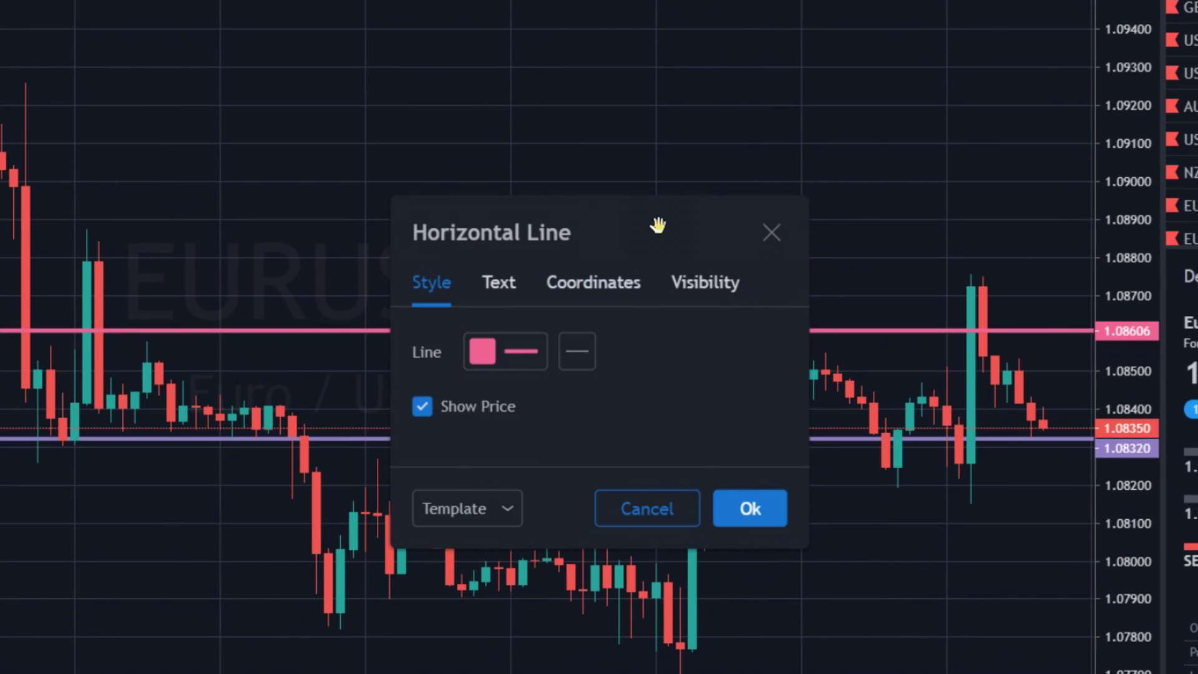
{"action": "left_click_drag", "start_coordinate": [658, 225], "coordinate": [528, 232]}
{"action": "left_click", "coordinate": [463, 292]}
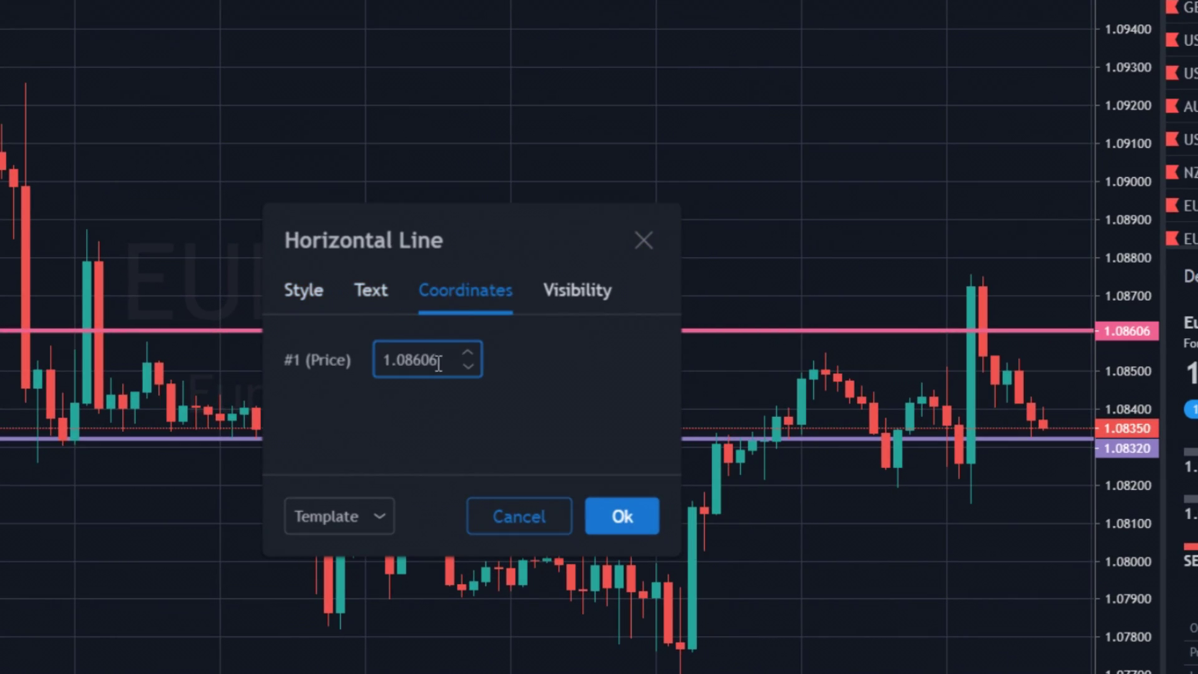
{"action": "left_click_drag", "start_coordinate": [411, 361], "coordinate": [700, 385]}
{"action": "type", "text": "700"}
{"action": "left_click", "coordinate": [653, 507]}
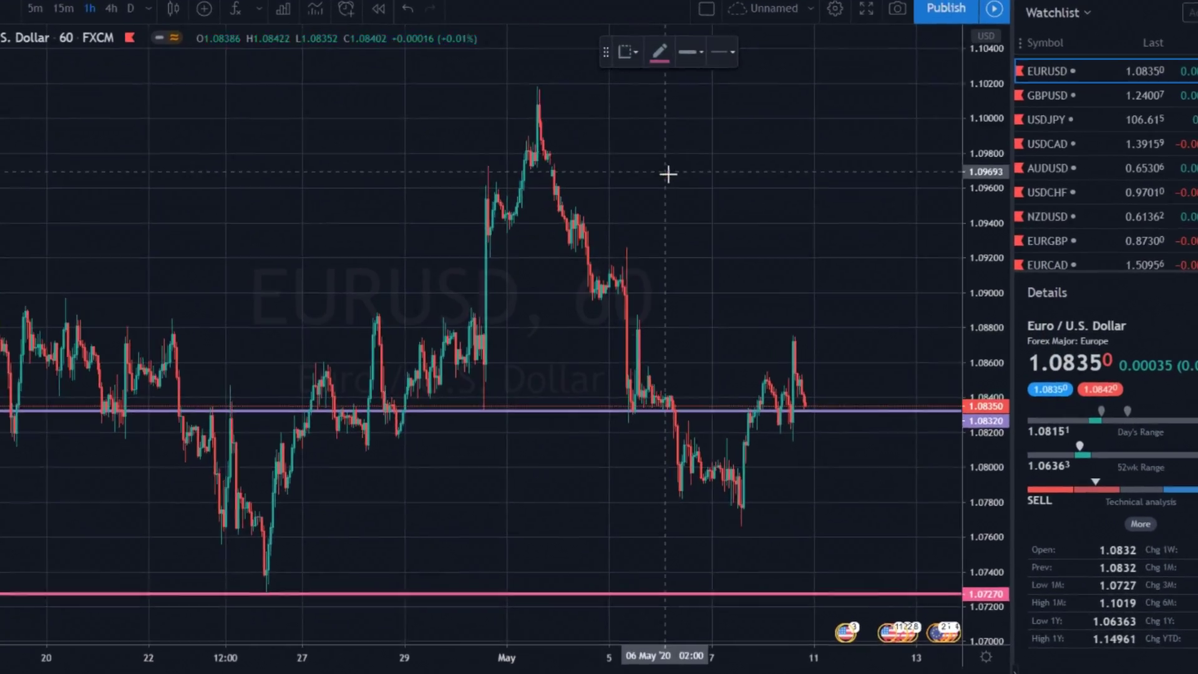
Move the upper pink line to the 1.1019 one-month high.
{"action": "key", "text": "alt+h"}
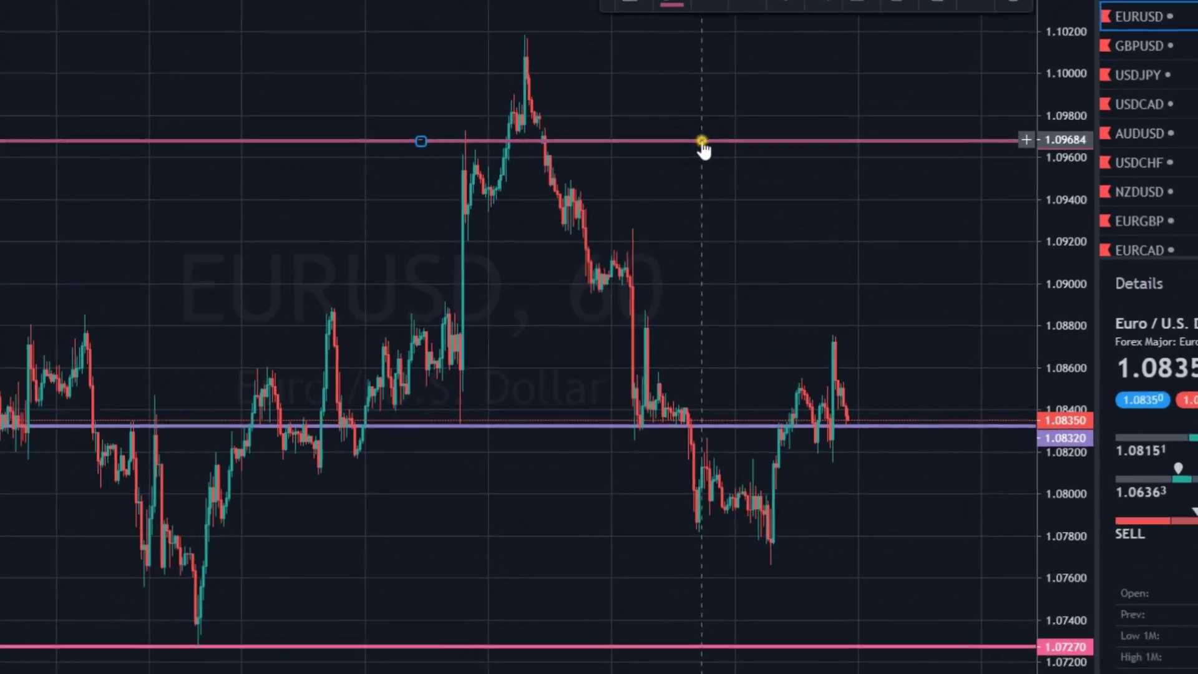
{"action": "double_click", "coordinate": [673, 198]}
{"action": "double_click", "coordinate": [509, 351]}
{"action": "type", "text": "1.1019"}
{"action": "left_click", "coordinate": [764, 513]}
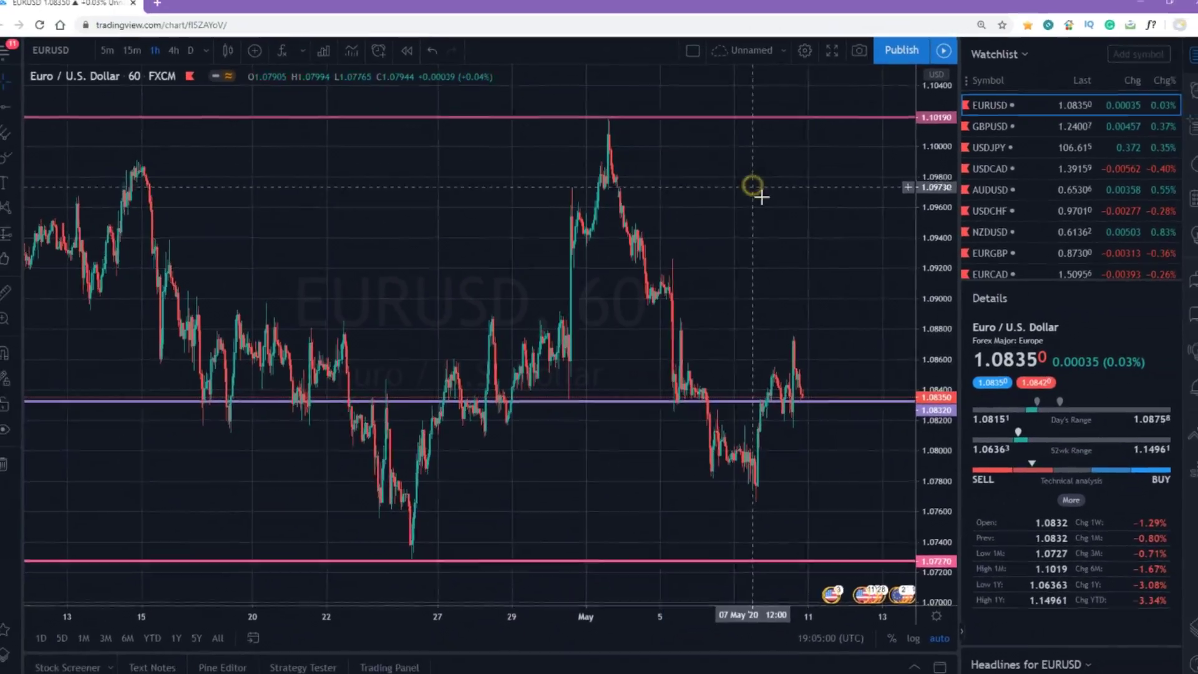
Draw a new horizontal line near 1.0936 and bring up its settings.
{"action": "scroll", "coordinate": [788, 233], "scroll_direction": "up", "scroll_amount": 2}
{"action": "left_click", "coordinate": [16, 111]}
{"action": "left_click", "coordinate": [762, 244]}
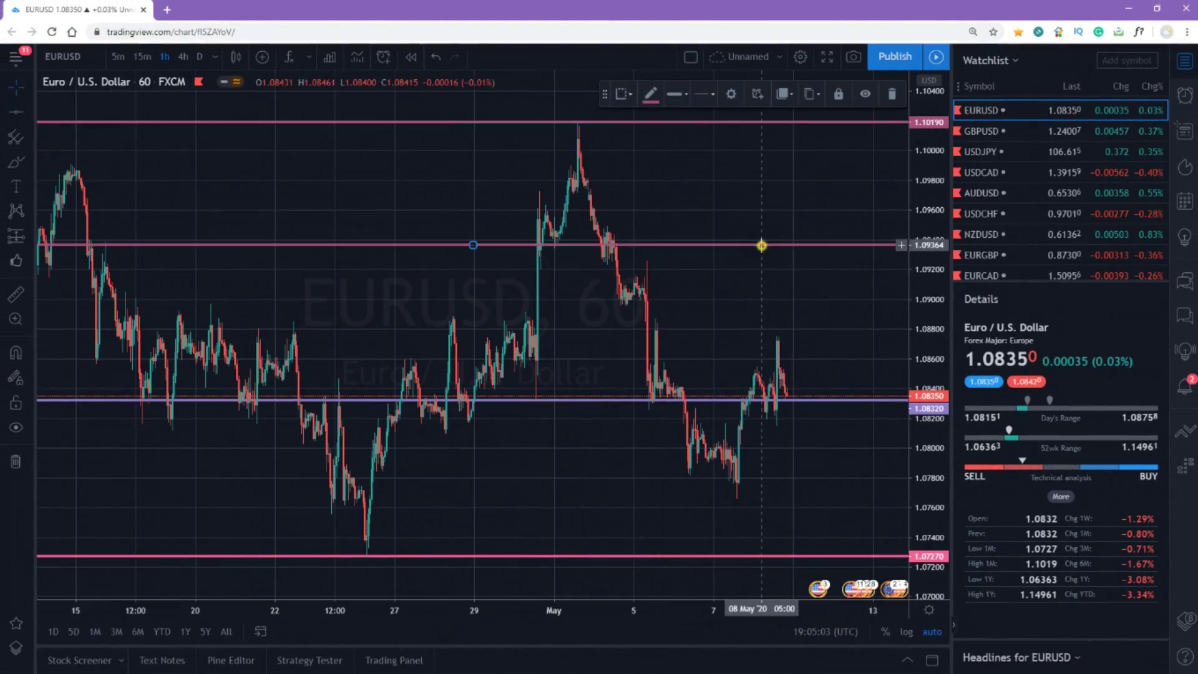
{"action": "double_click", "coordinate": [792, 248]}
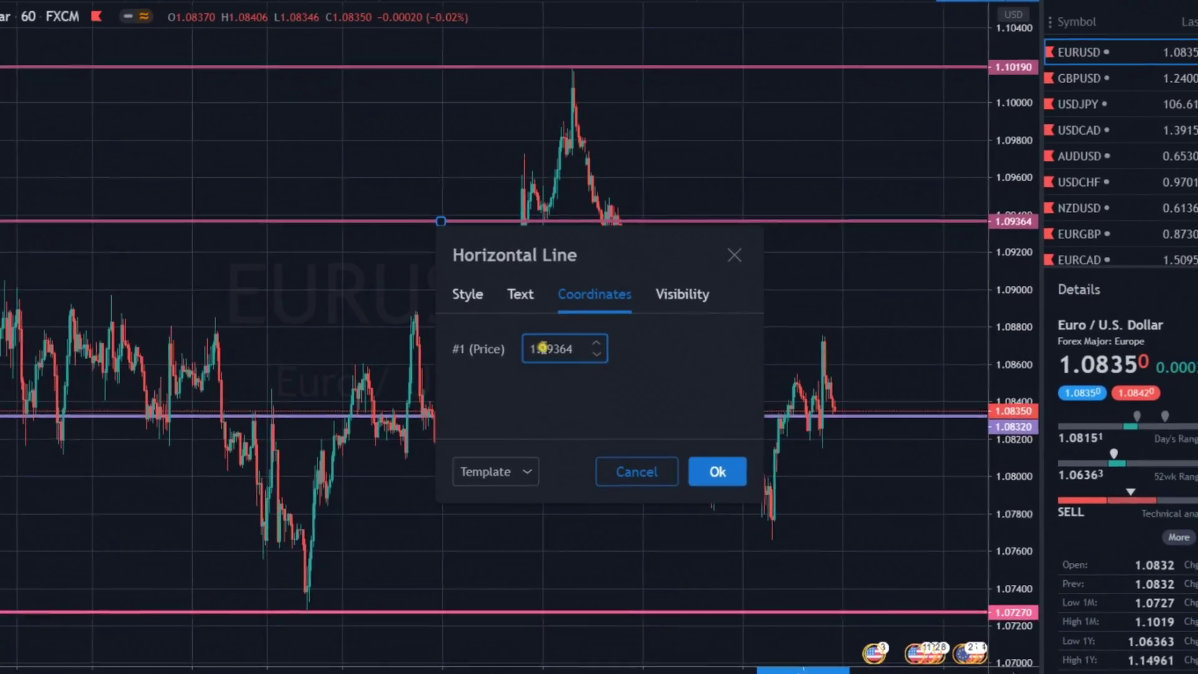
Move the line to the 1.06363 one-year low and colour it red.
{"action": "key", "text": "ctrl+a"}
{"action": "type", "text": "1.06"}
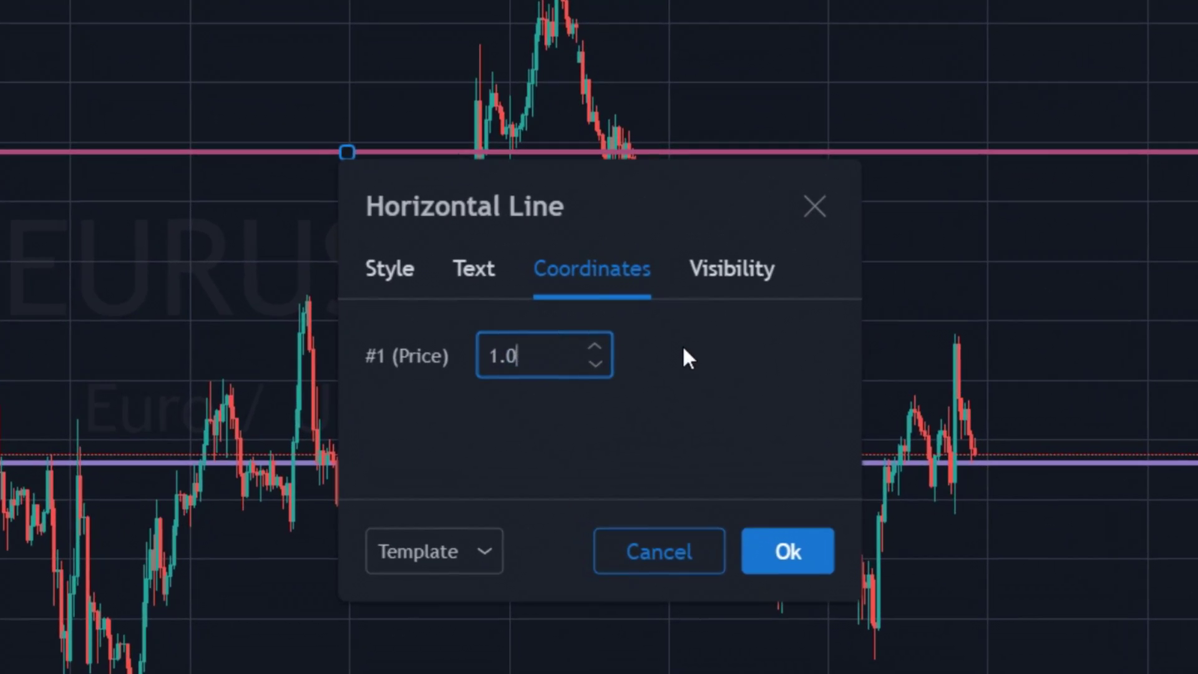
{"action": "type", "text": "63"}
{"action": "left_click", "coordinate": [787, 551]}
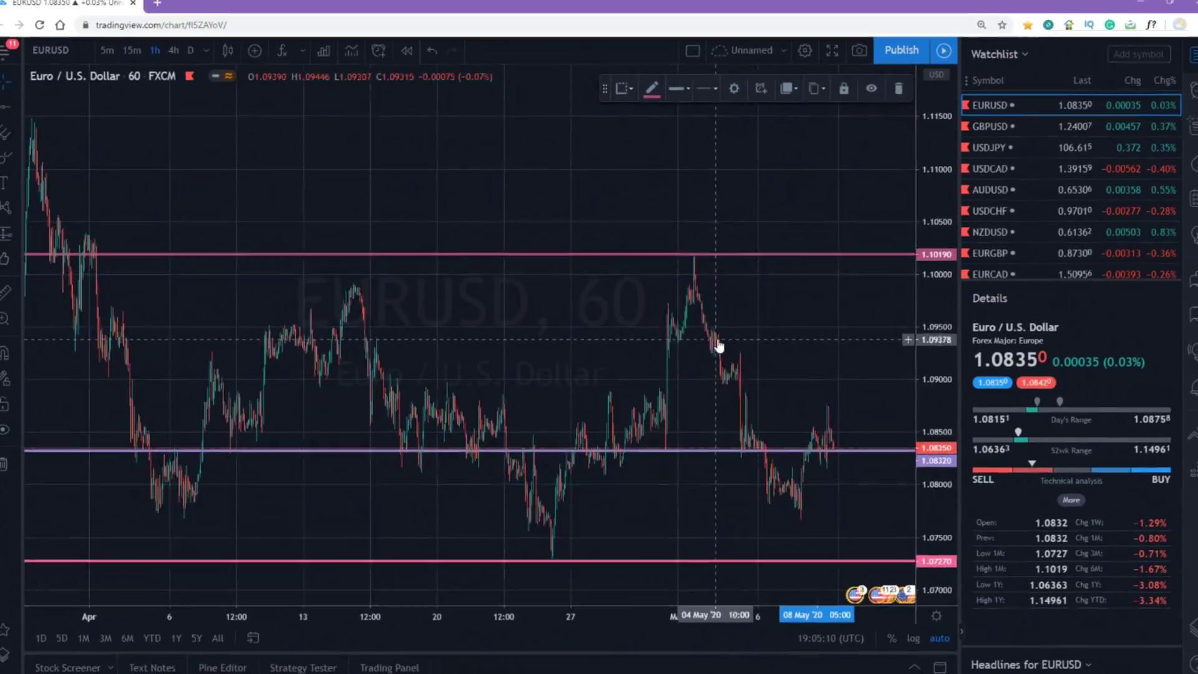
{"action": "scroll", "coordinate": [716, 340], "scroll_direction": "down", "scroll_amount": 3}
{"action": "double_click", "coordinate": [473, 557]}
{"action": "left_click", "coordinate": [555, 347]}
{"action": "left_click", "coordinate": [528, 473]}
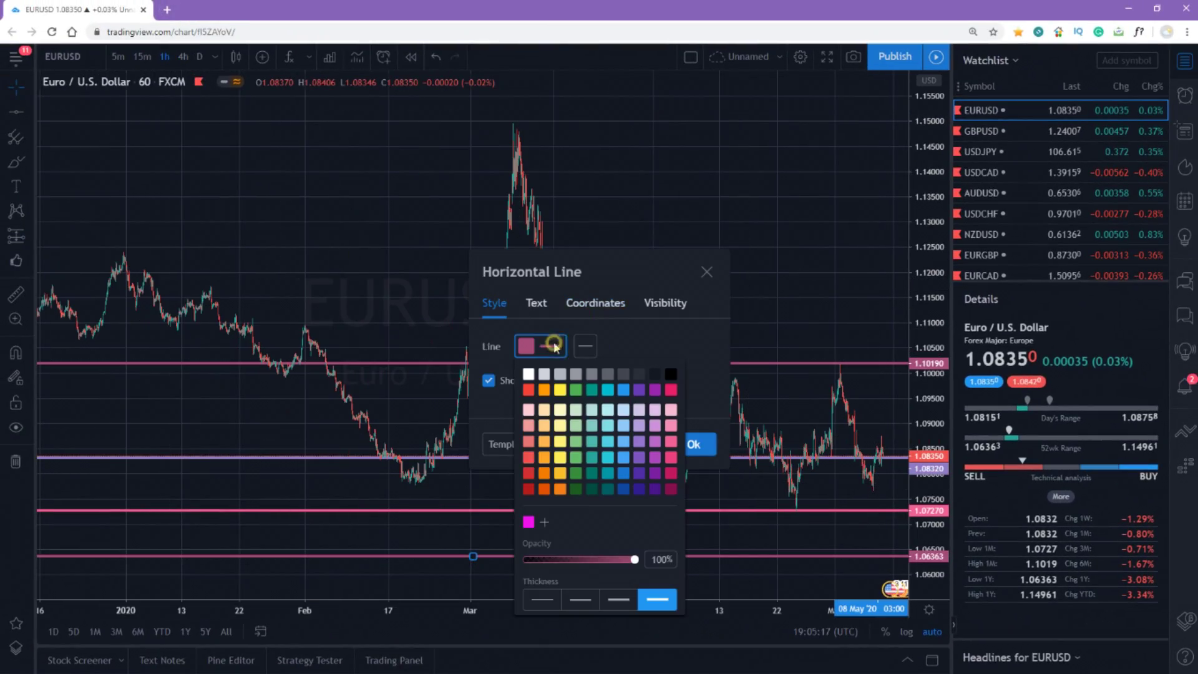
{"action": "left_click", "coordinate": [834, 548]}
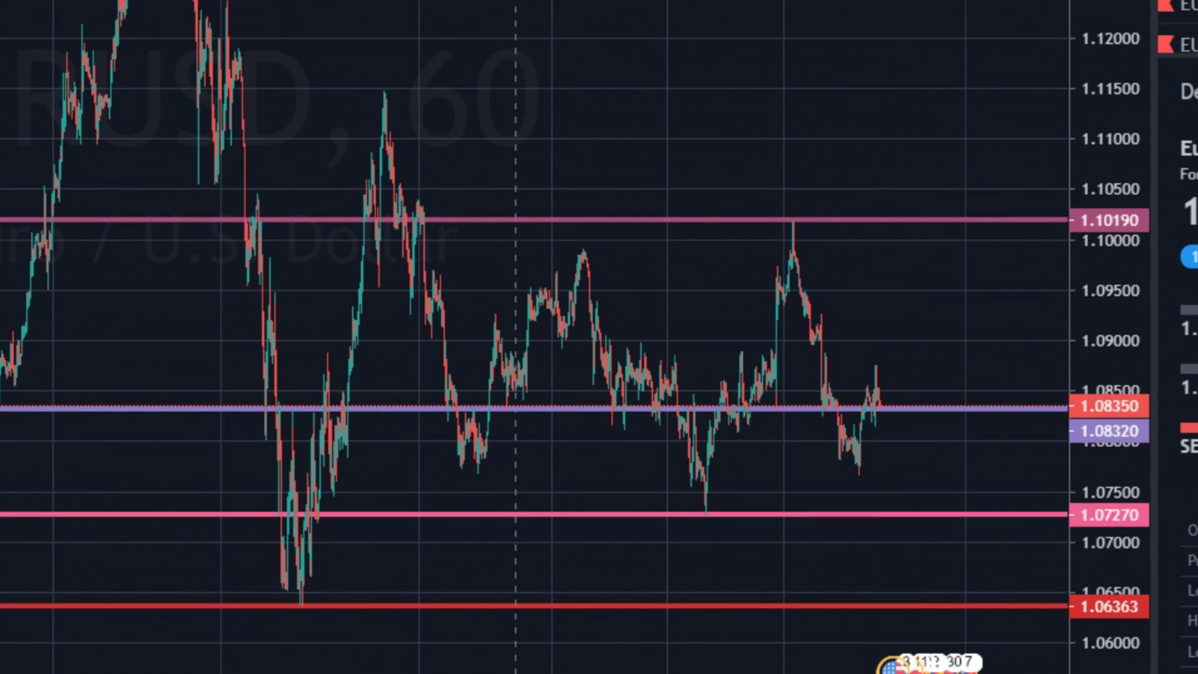
Set another horizontal line's price to the 1.14961 one-year high.
{"action": "left_click", "coordinate": [442, 99]}
{"action": "type", "text": "1.14961"}
{"action": "left_click", "coordinate": [636, 381]}
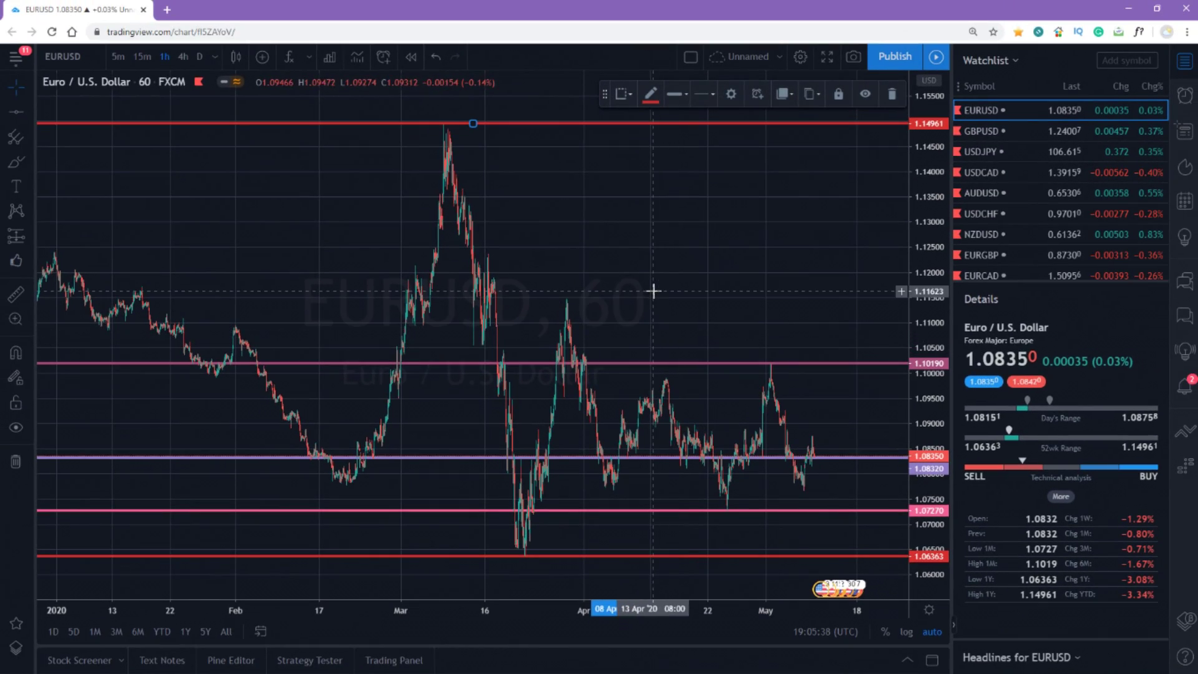
{"action": "left_click_drag", "start_coordinate": [597, 205], "coordinate": [808, 219]}
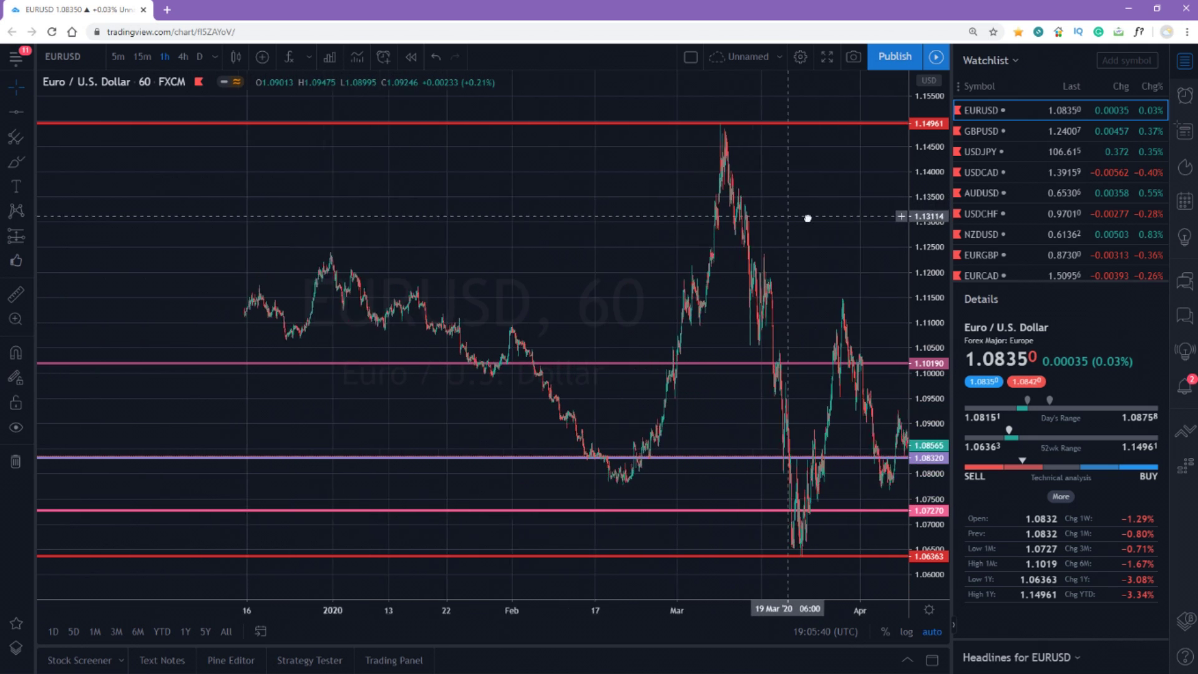
{"action": "left_click_drag", "start_coordinate": [734, 125], "coordinate": [800, 114]}
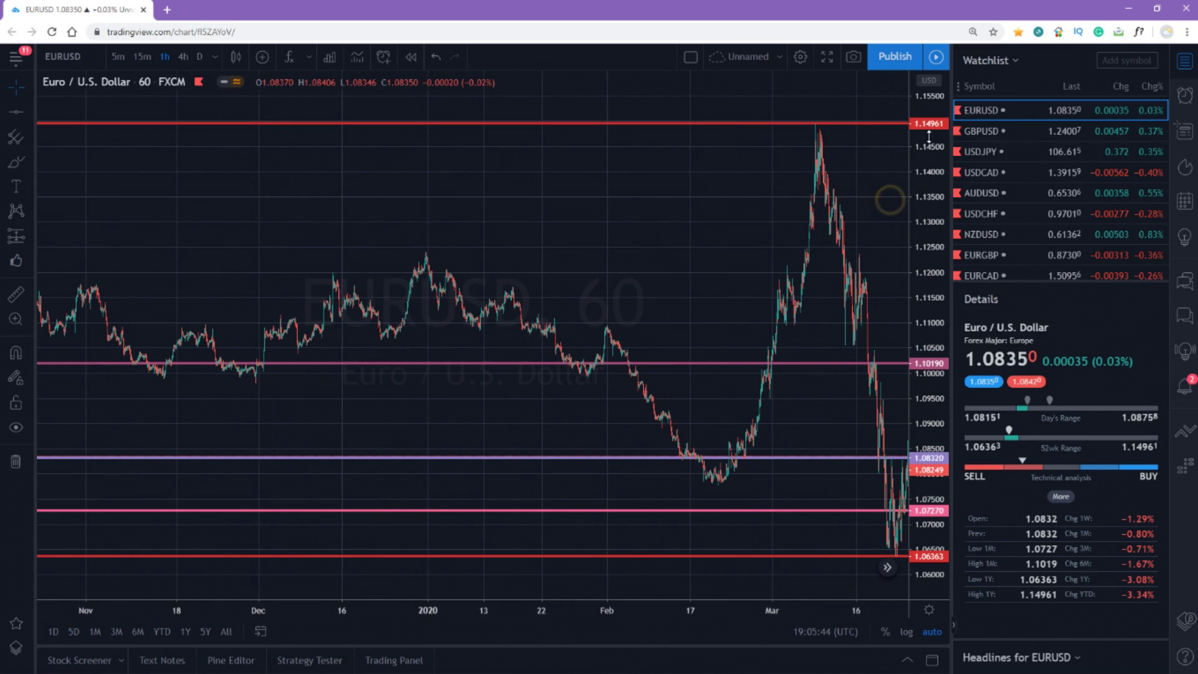
{"action": "left_click_drag", "start_coordinate": [859, 192], "coordinate": [434, 188]}
{"action": "left_click_drag", "start_coordinate": [694, 222], "coordinate": [622, 217]}
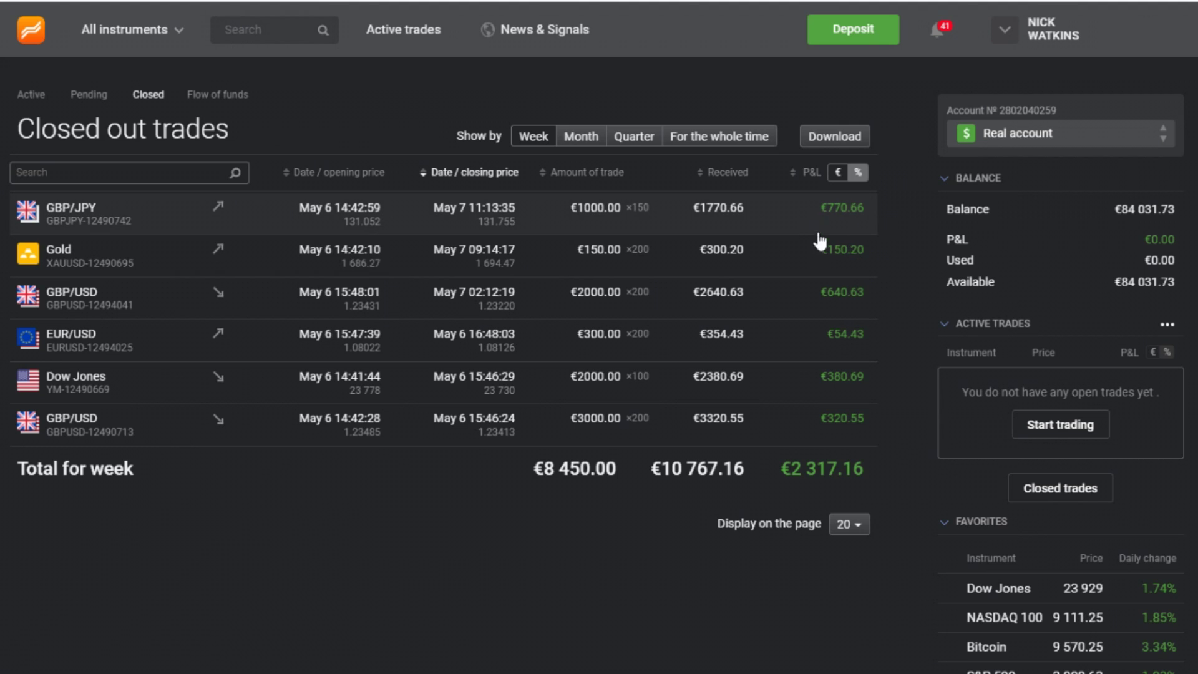
Clear the weekly total highlight and highlight the account Balance figure instead.
{"action": "left_click", "coordinate": [877, 470]}
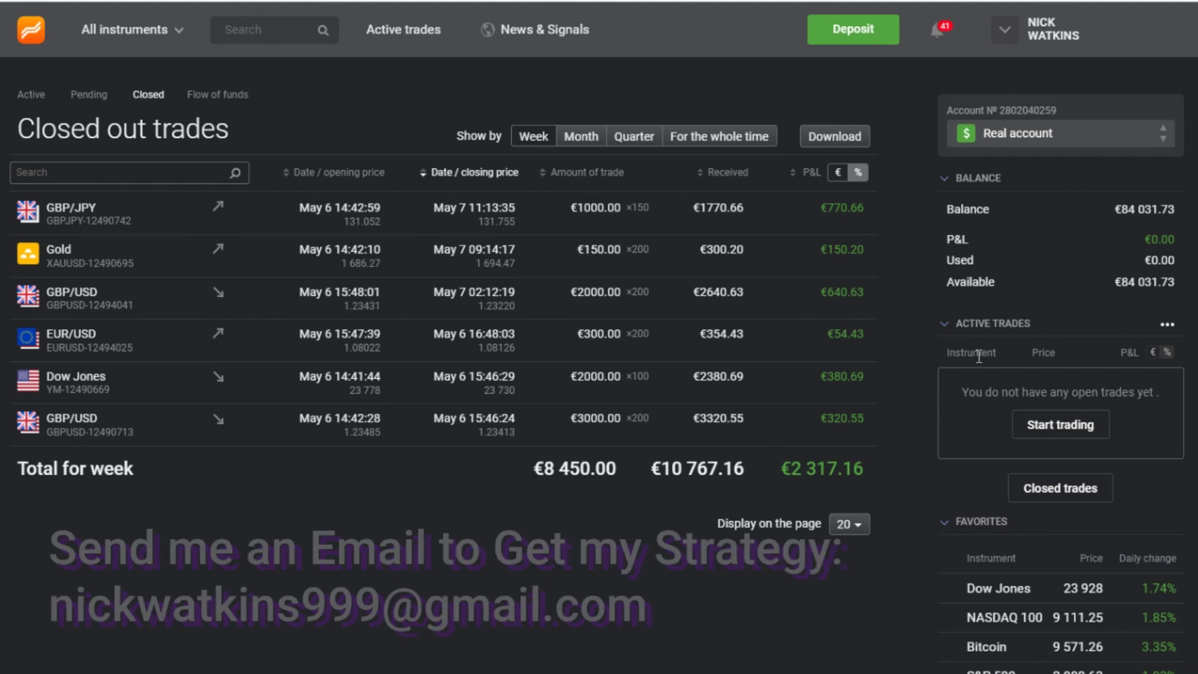
{"action": "left_click_drag", "start_coordinate": [1115, 209], "coordinate": [1168, 204]}
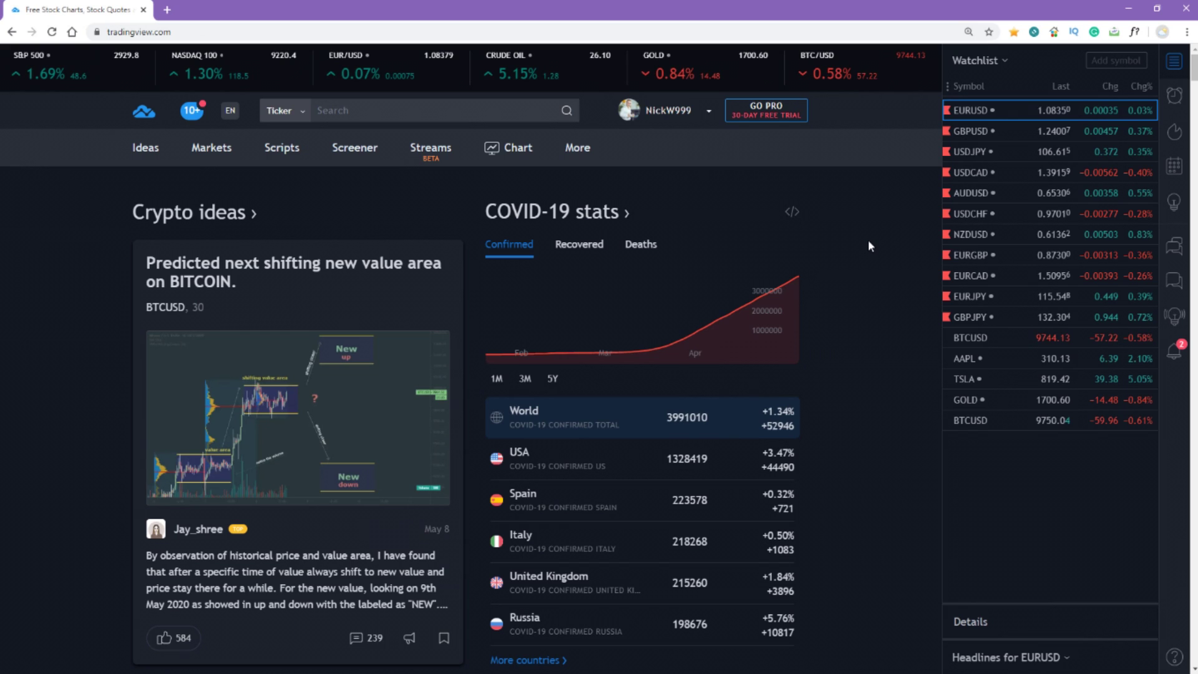
Open GBPUSD from the watchlist and browse its published trading Ideas.
{"action": "left_click", "coordinate": [978, 130]}
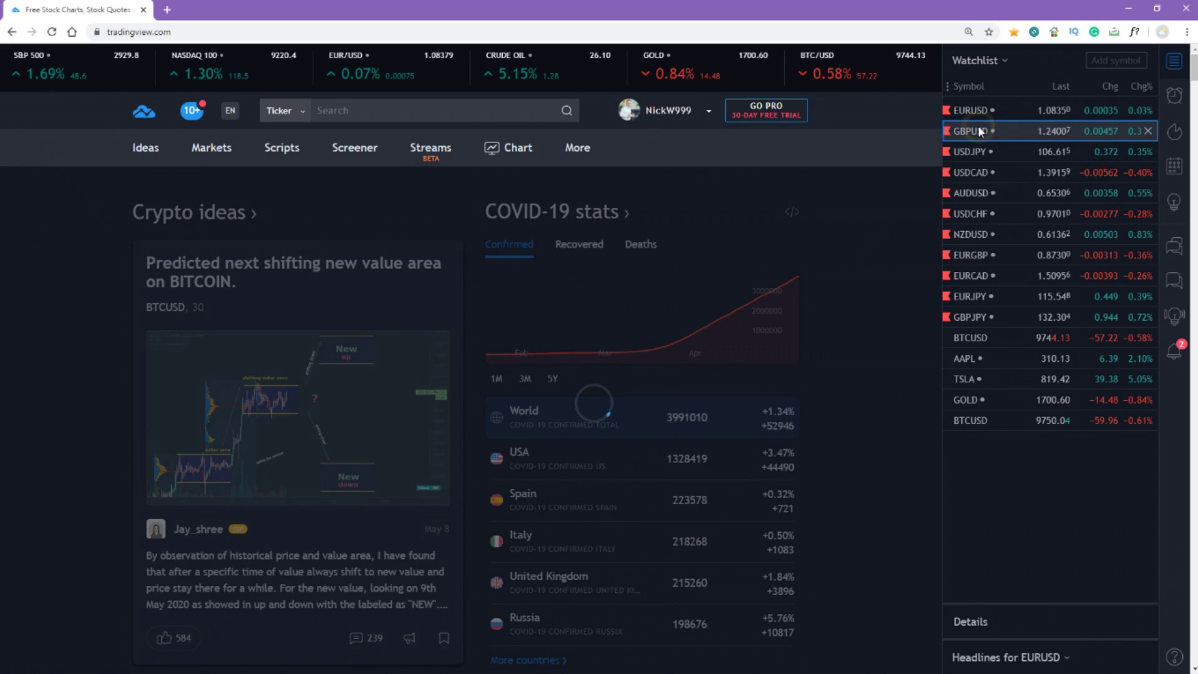
{"action": "scroll", "coordinate": [804, 337], "scroll_direction": "down", "scroll_amount": 9}
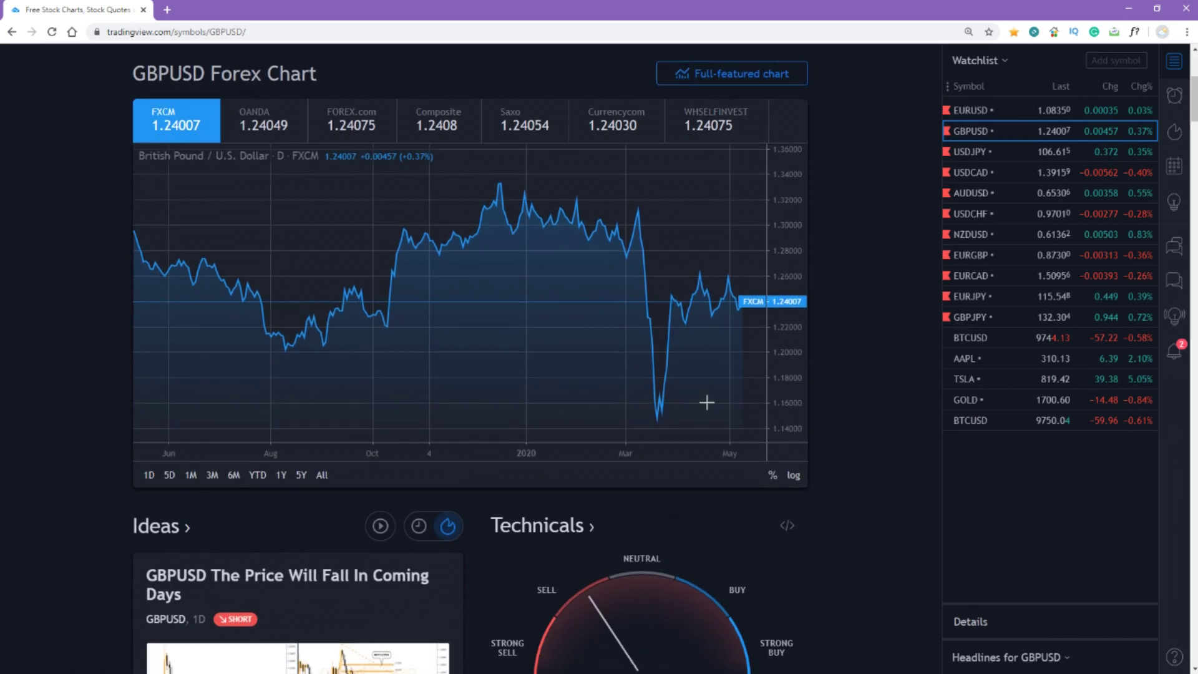
{"action": "left_click", "coordinate": [159, 277]}
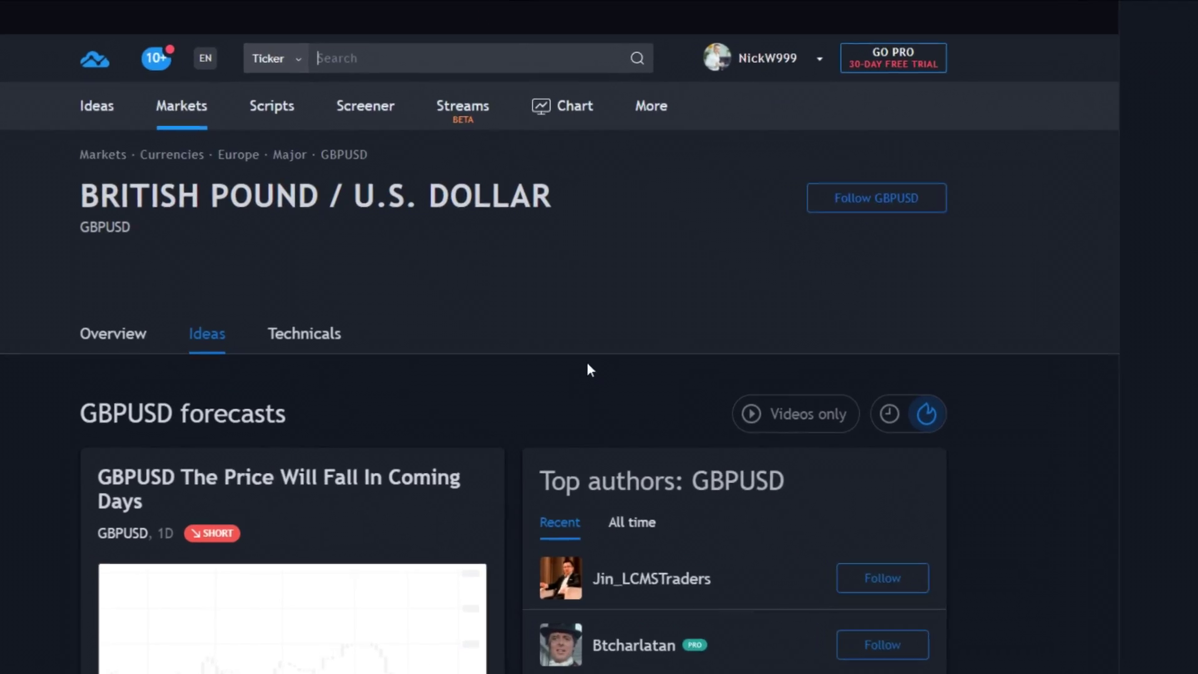
{"action": "scroll", "coordinate": [593, 365], "scroll_direction": "down", "scroll_amount": 5}
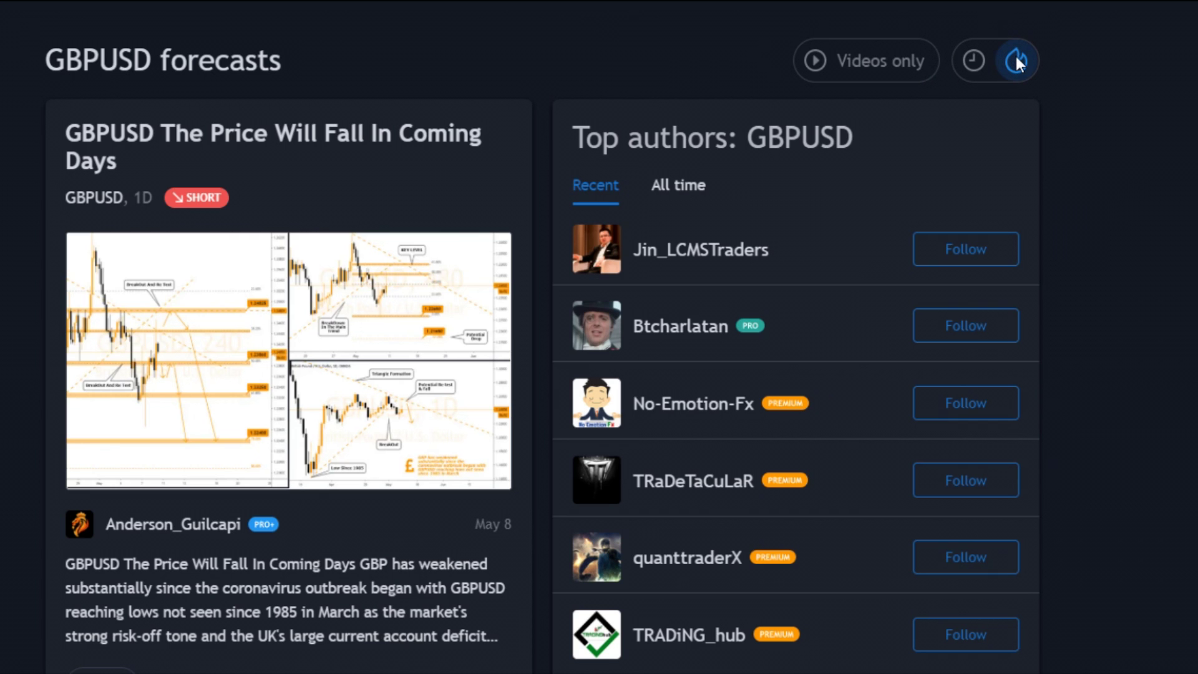
{"action": "scroll", "coordinate": [662, 343], "scroll_direction": "down", "scroll_amount": 15}
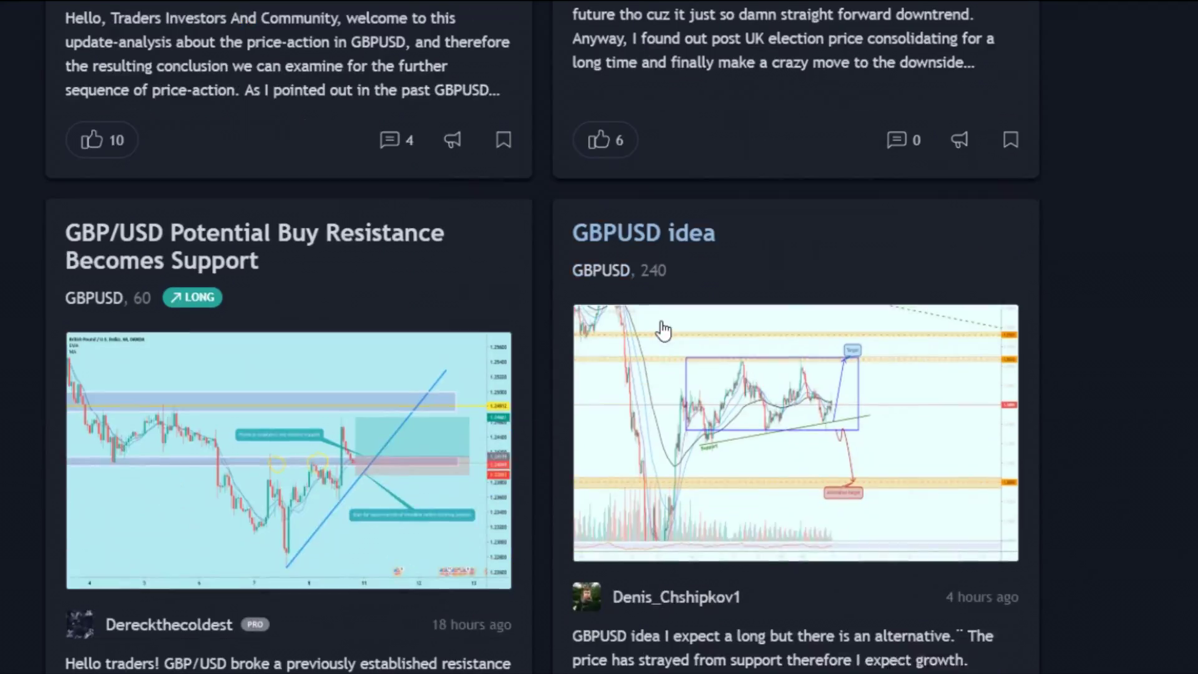
{"action": "scroll", "coordinate": [661, 328], "scroll_direction": "down", "scroll_amount": 20}
{"action": "scroll", "coordinate": [658, 321], "scroll_direction": "up", "scroll_amount": 18}
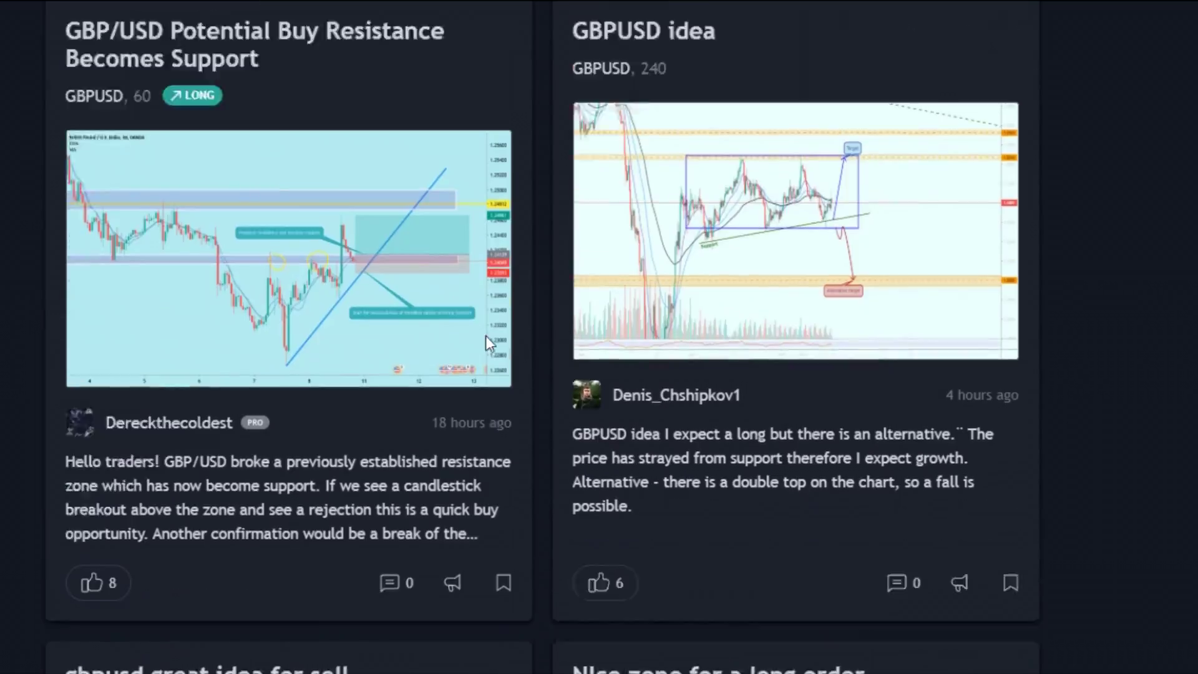
{"action": "scroll", "coordinate": [485, 336], "scroll_direction": "up", "scroll_amount": 8}
{"action": "left_click", "coordinate": [486, 337]}
{"action": "scroll", "coordinate": [702, 357], "scroll_direction": "down", "scroll_amount": 10}
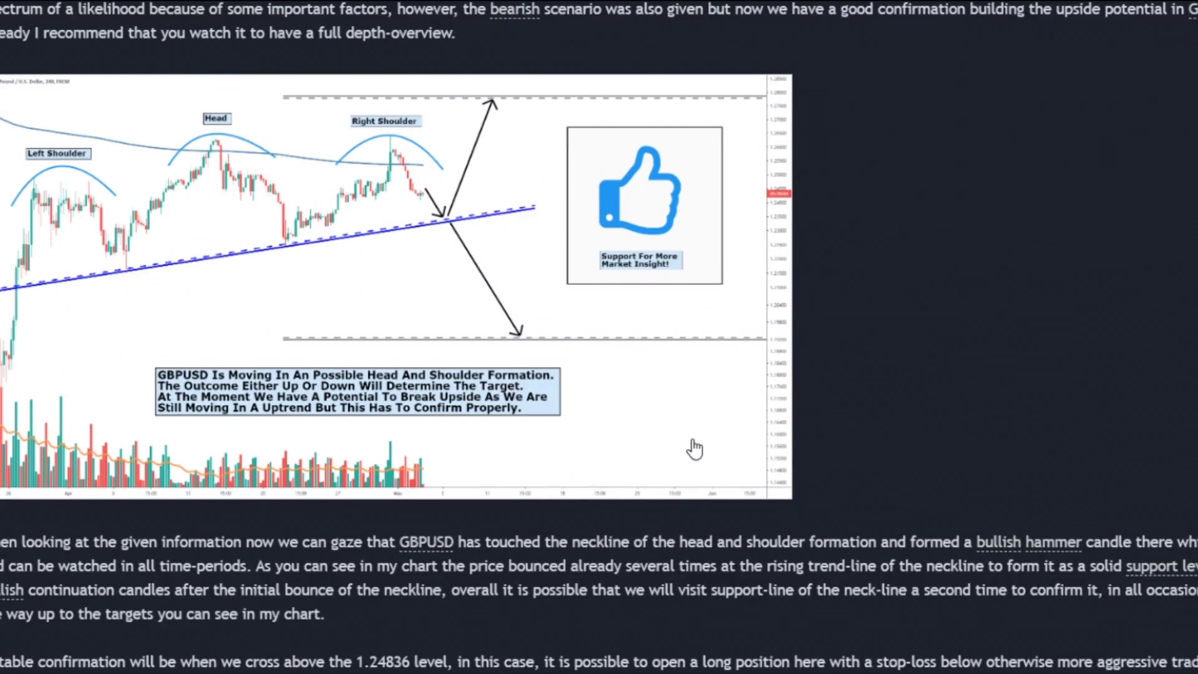
{"action": "scroll", "coordinate": [695, 442], "scroll_direction": "down", "scroll_amount": 15}
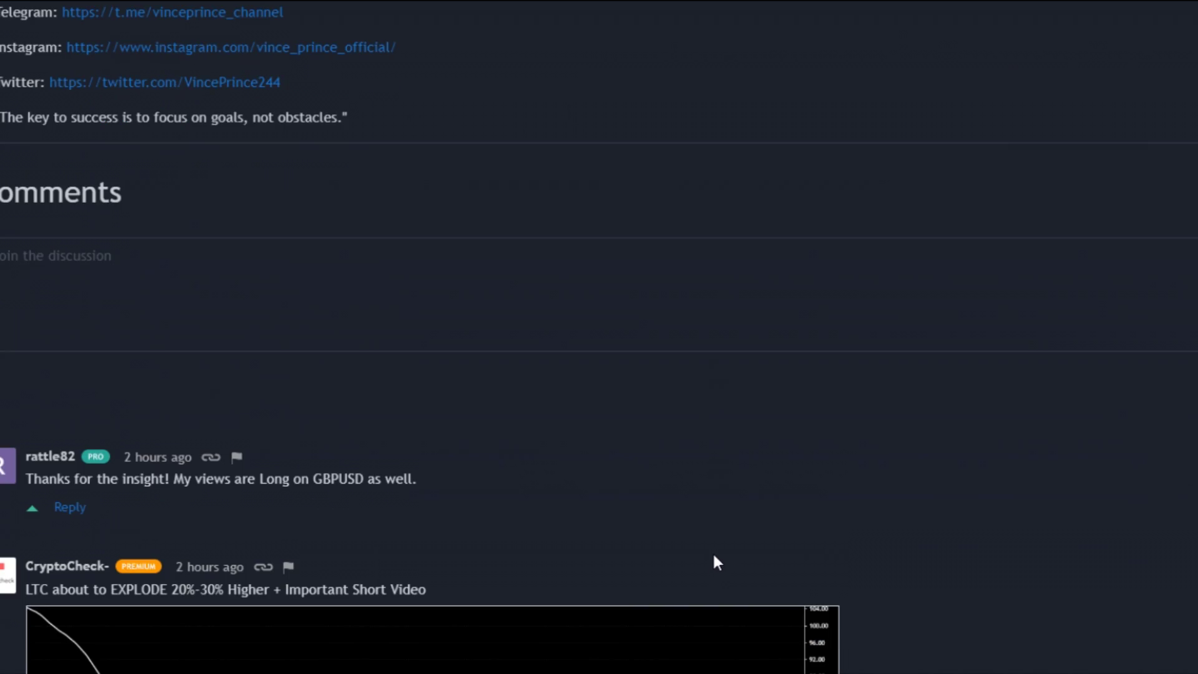
{"action": "scroll", "coordinate": [714, 556], "scroll_direction": "down", "scroll_amount": 9}
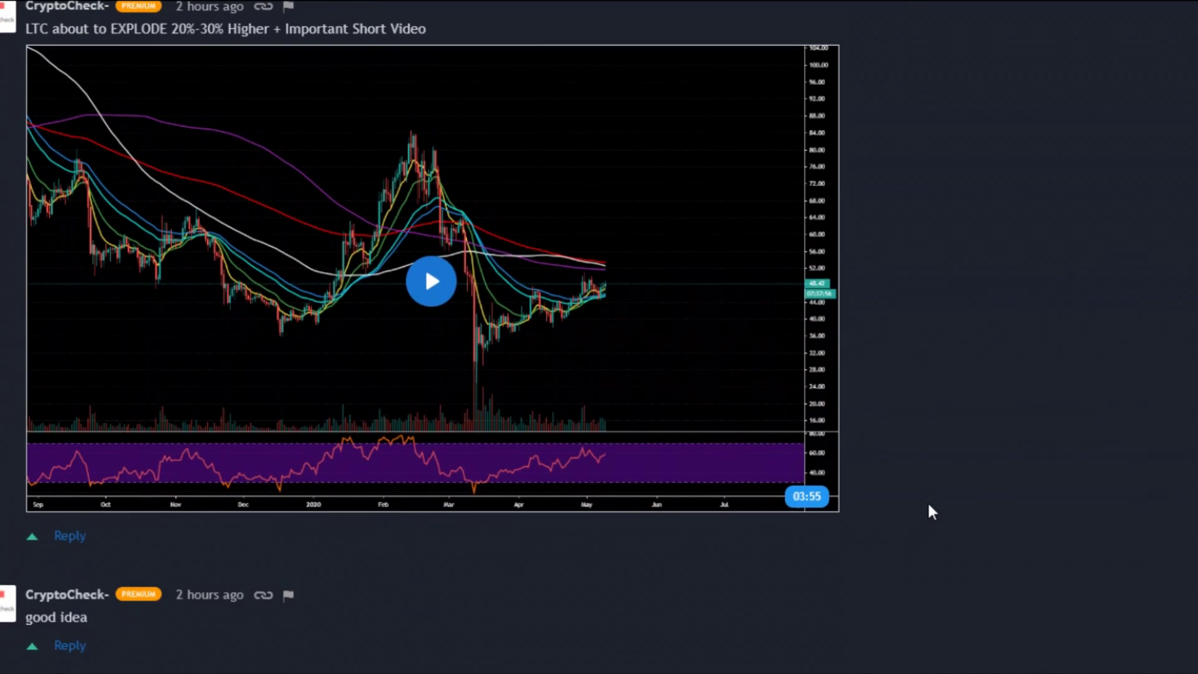
{"action": "scroll", "coordinate": [928, 504], "scroll_direction": "up", "scroll_amount": 20}
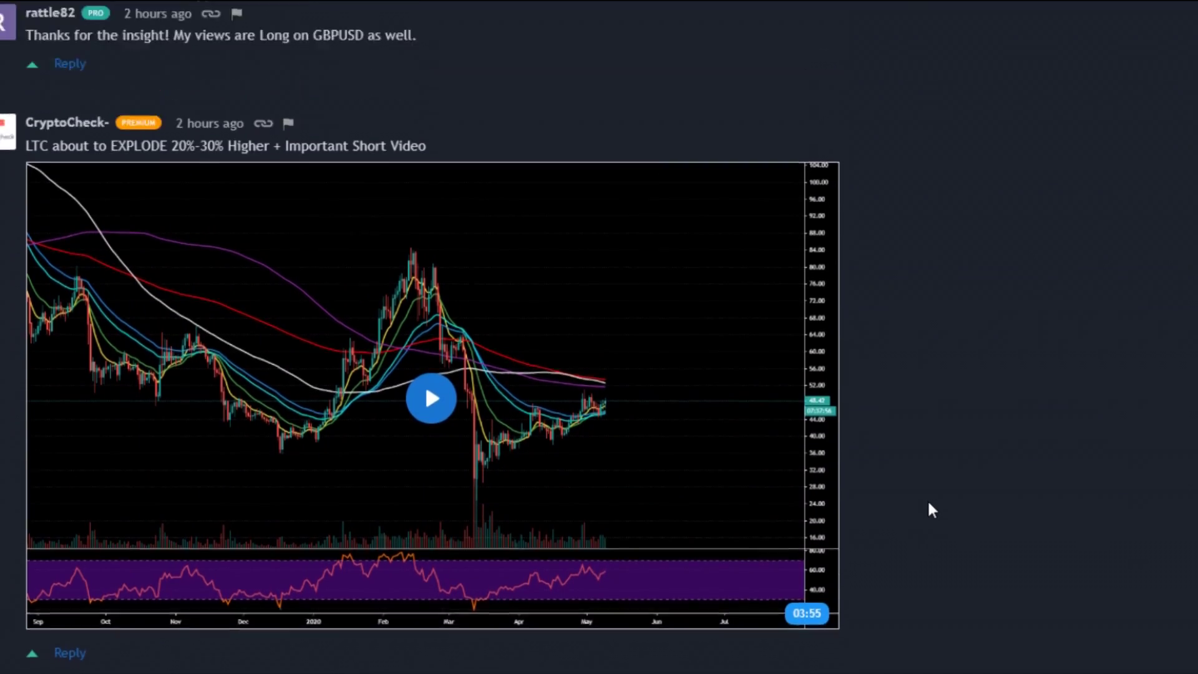
{"action": "scroll", "coordinate": [924, 519], "scroll_direction": "up", "scroll_amount": 3}
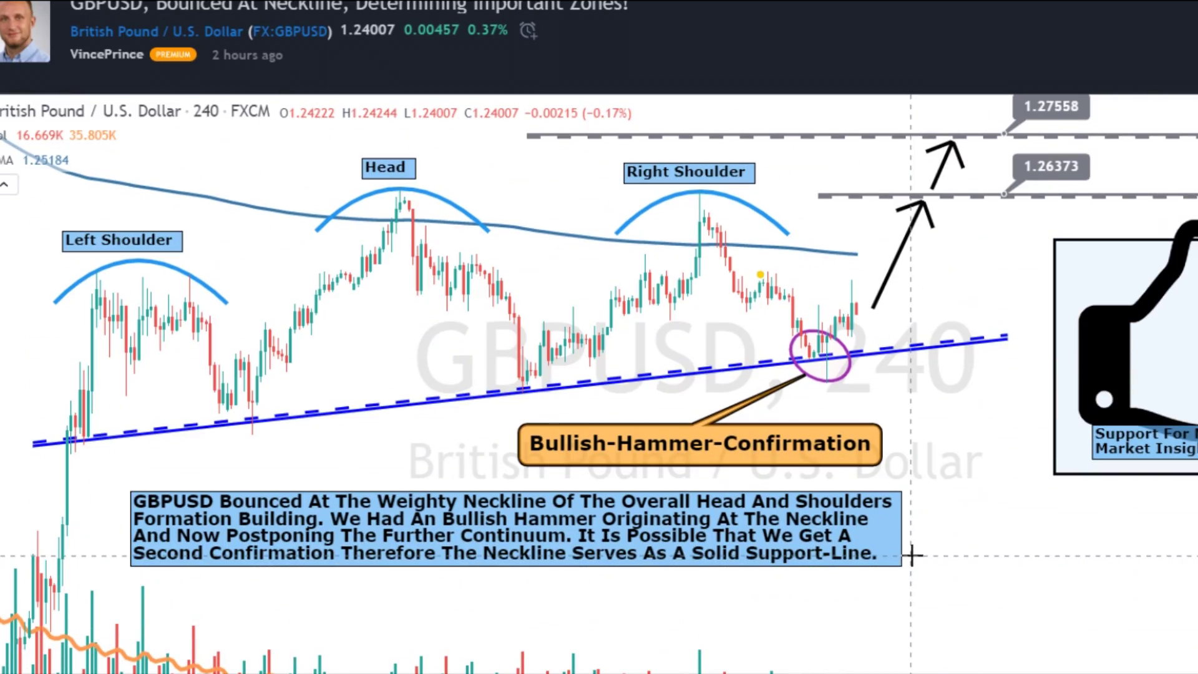
{"action": "left_click_drag", "start_coordinate": [911, 552], "coordinate": [961, 515]}
{"action": "left_click_drag", "start_coordinate": [466, 351], "coordinate": [891, 511]}
{"action": "left_click_drag", "start_coordinate": [796, 468], "coordinate": [596, 368]}
{"action": "scroll", "coordinate": [912, 346], "scroll_direction": "right", "scroll_amount": 5}
{"action": "left_click_drag", "start_coordinate": [912, 346], "coordinate": [491, 315]}
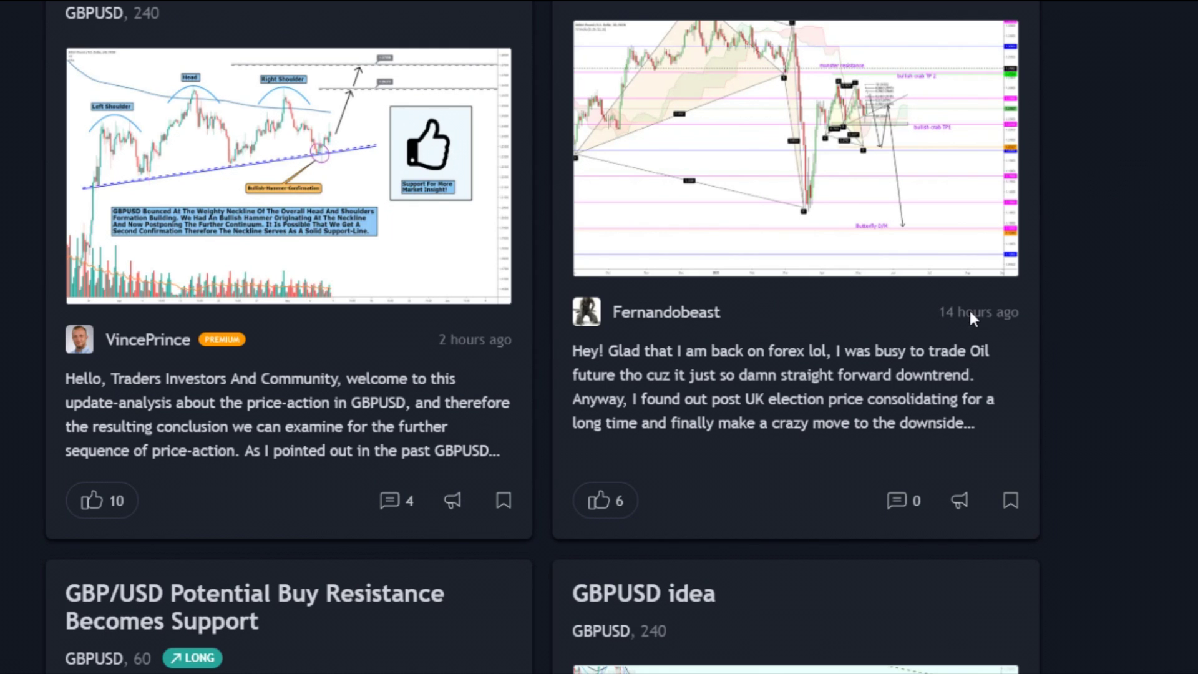
{"action": "scroll", "coordinate": [977, 319], "scroll_direction": "down", "scroll_amount": 9}
{"action": "mouse_move", "coordinate": [972, 402]}
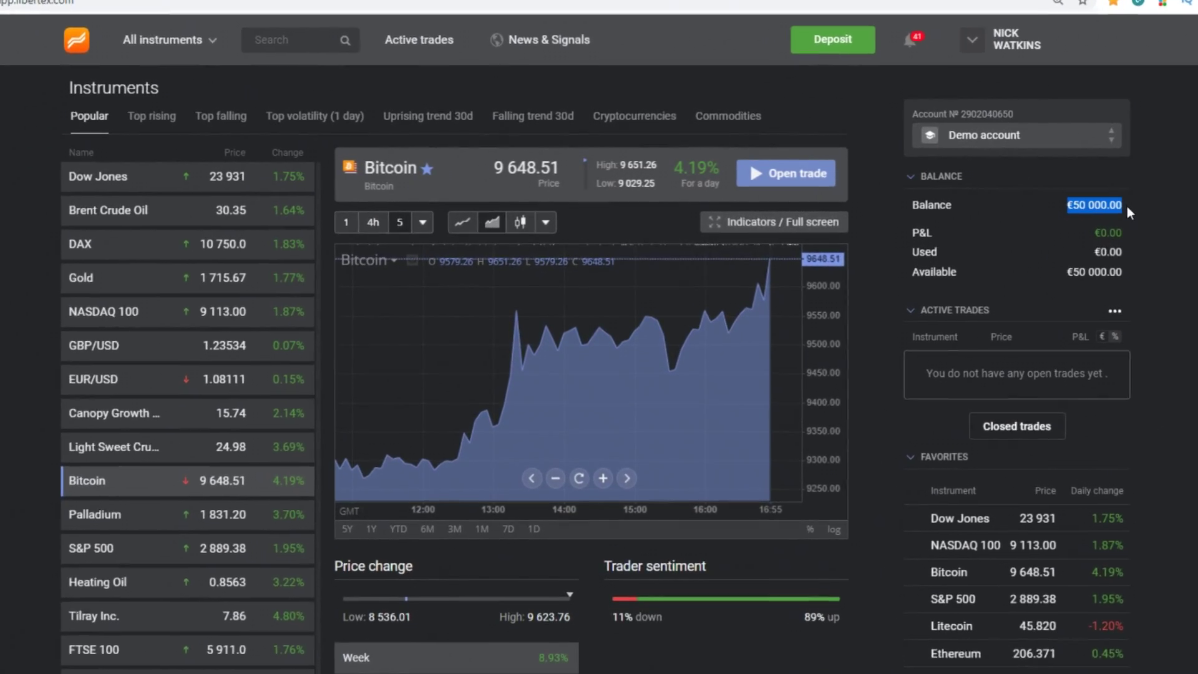
Start a Bitcoin trade and buy at €3 000 with ×20 multiplier (€60 000 position).
{"action": "left_click", "coordinate": [786, 173]}
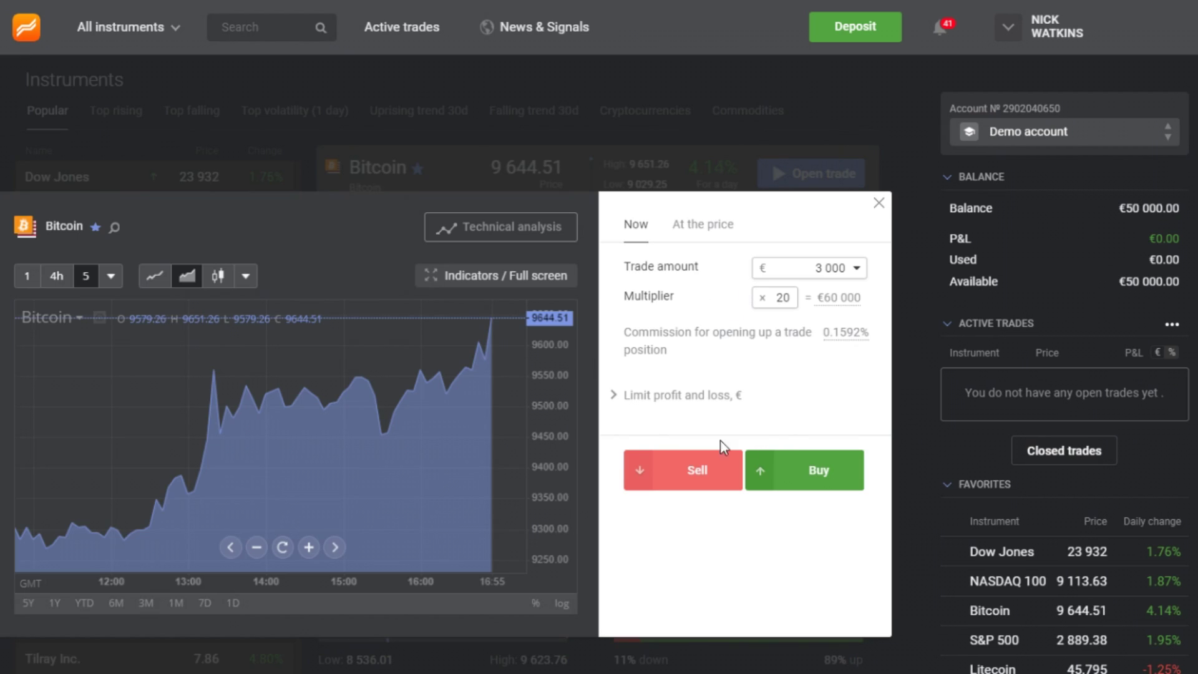
{"action": "left_click", "coordinate": [812, 471]}
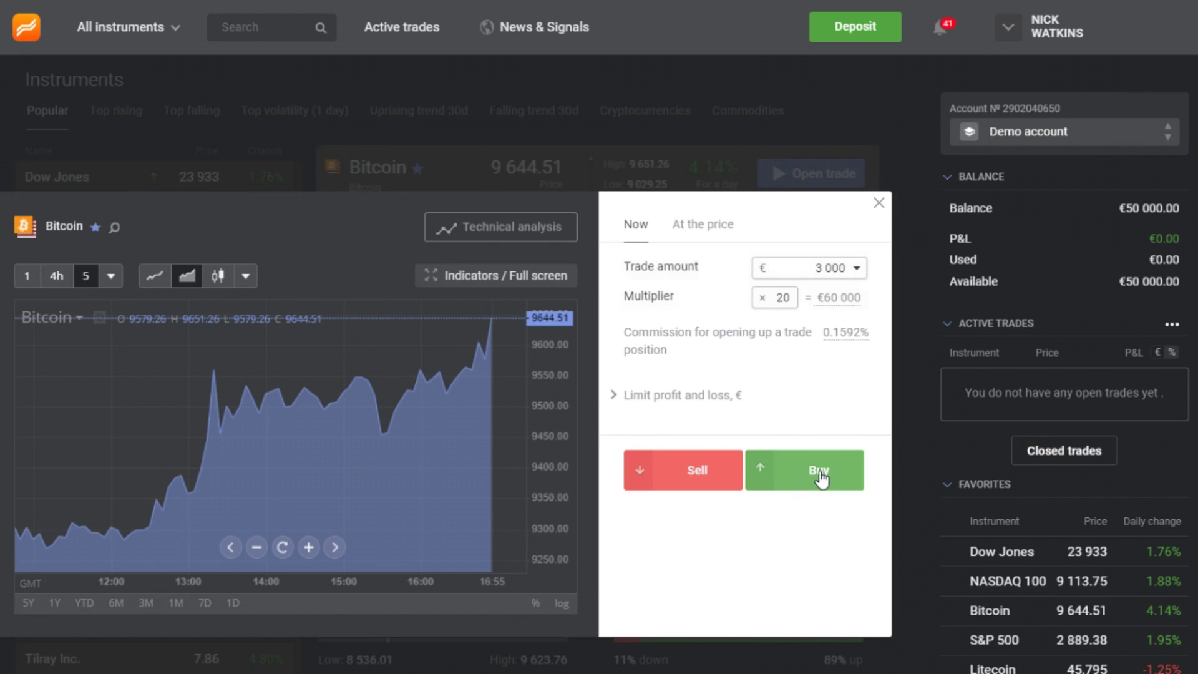